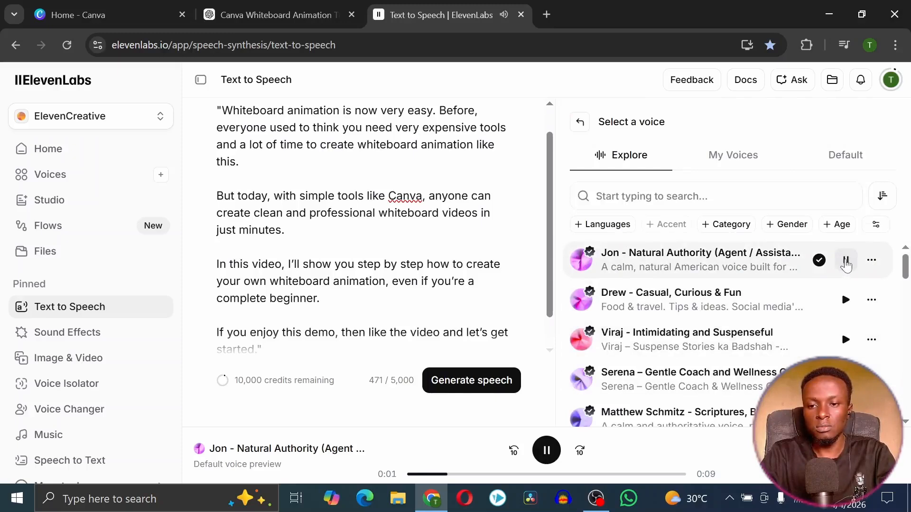
Select the "Jon - Natural Authority (Agent / Assistant)" voice and generate the speech from the whiteboard animation script
left_click(846, 261)
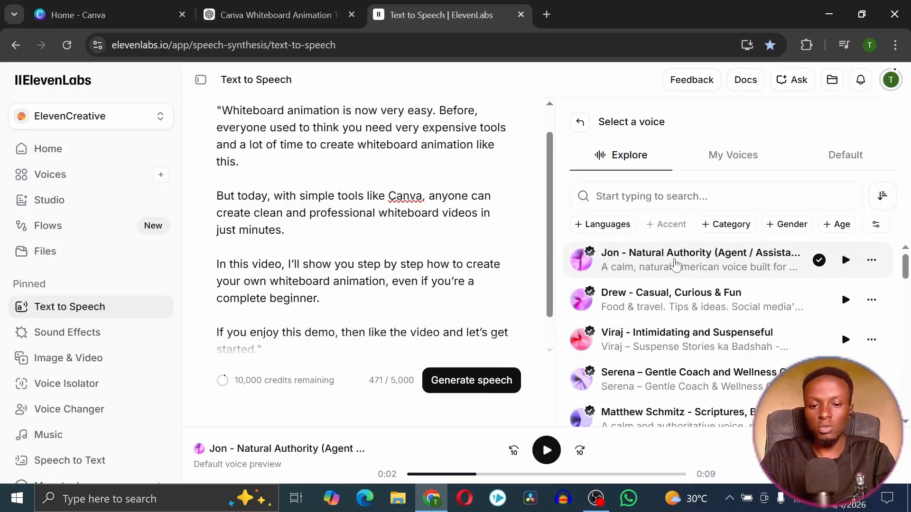
left_click(676, 265)
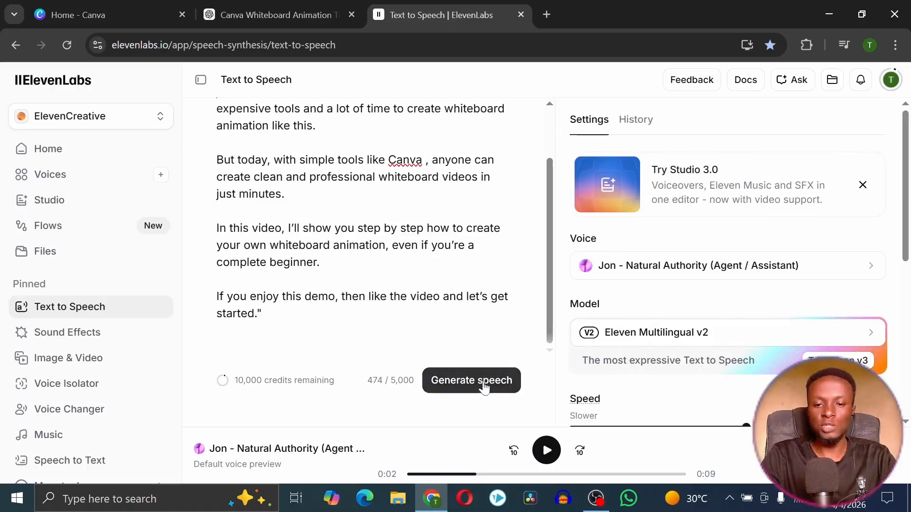
scroll(697, 266, "down", 5)
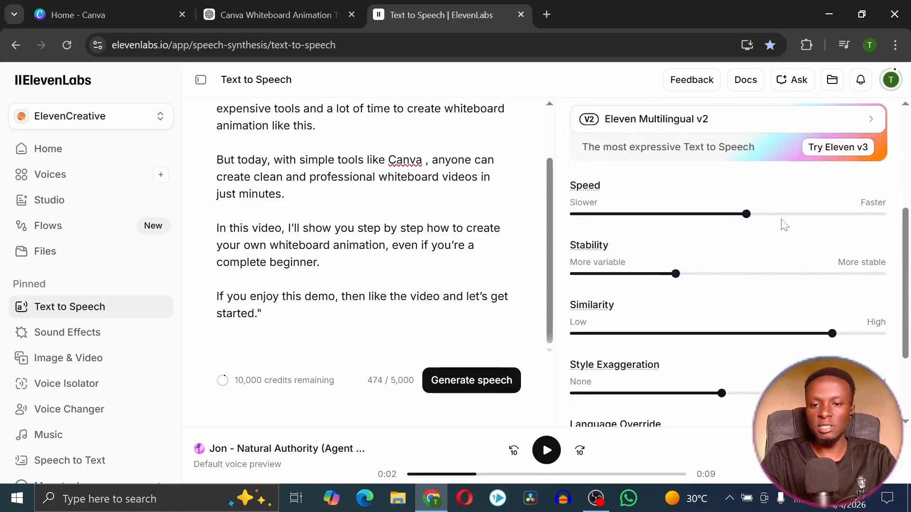
scroll(756, 232, "down", 3)
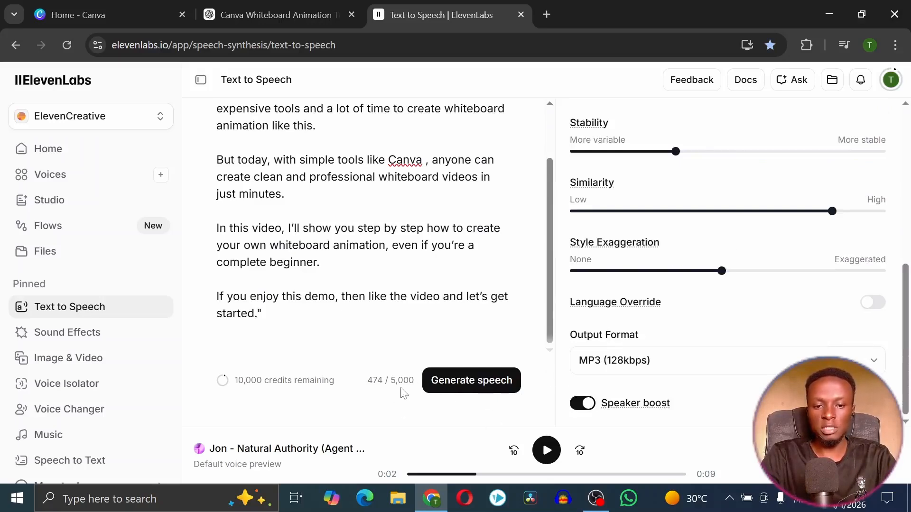
scroll(552, 407, "up", 5)
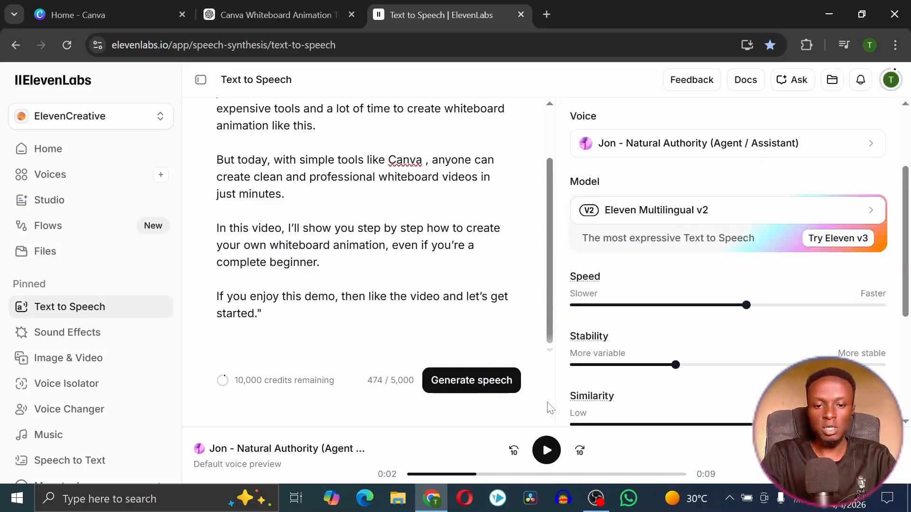
left_click(469, 386)
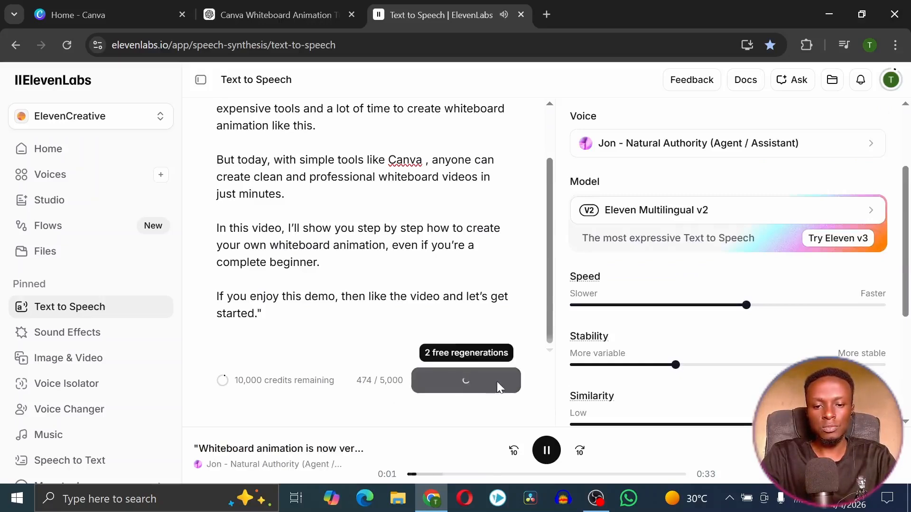
left_click(547, 451)
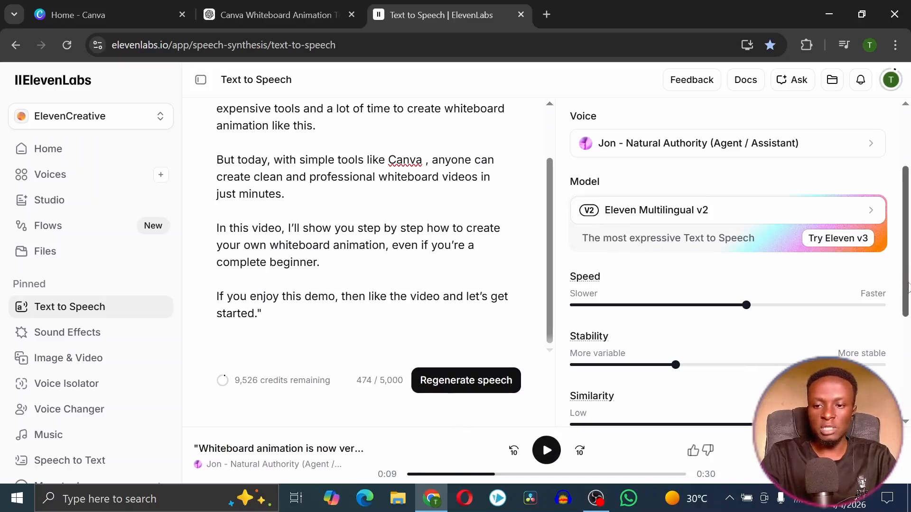
scroll(907, 286, "down", 4)
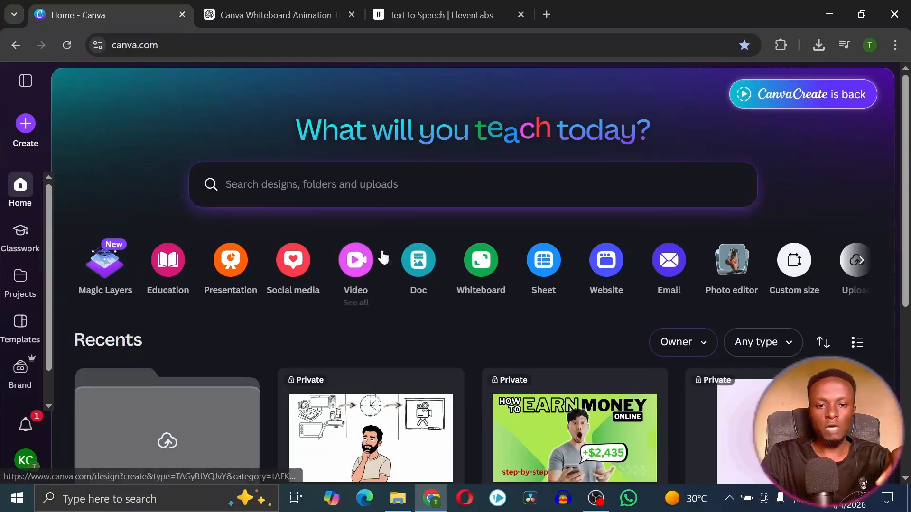
Switch to Canva, create a new landscape video design, and add three blank pages after the first one
left_click(357, 265)
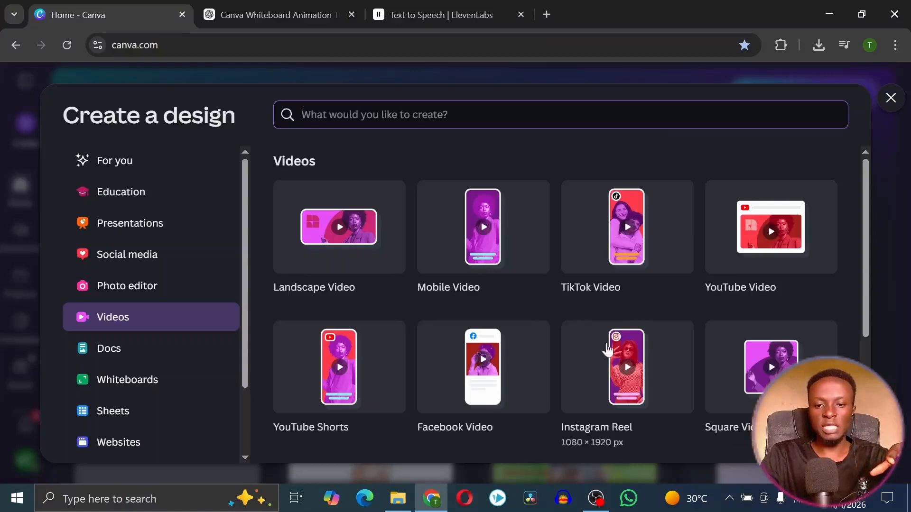
left_click(330, 252)
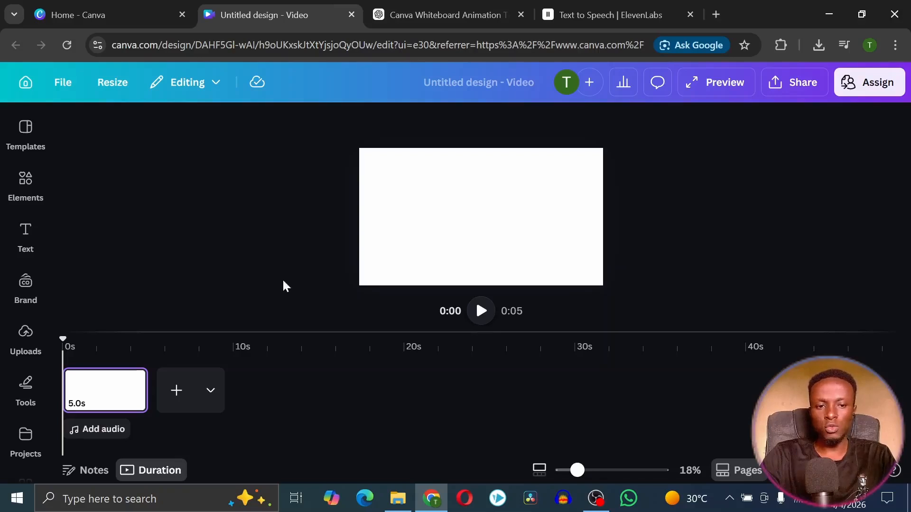
left_click(176, 390)
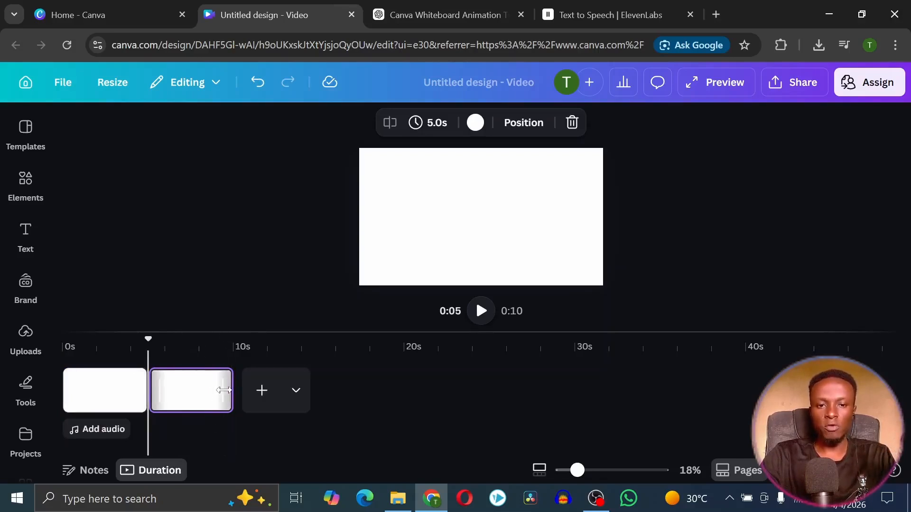
left_click(260, 393)
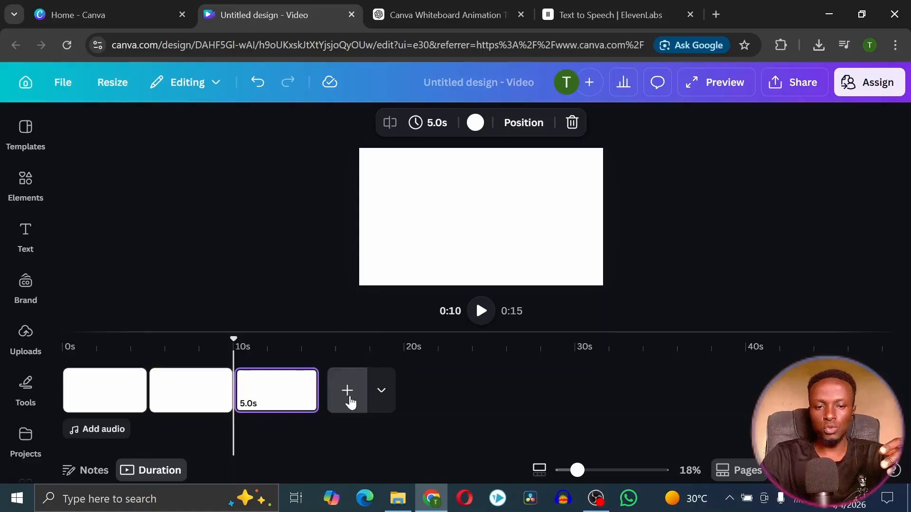
left_click(350, 402)
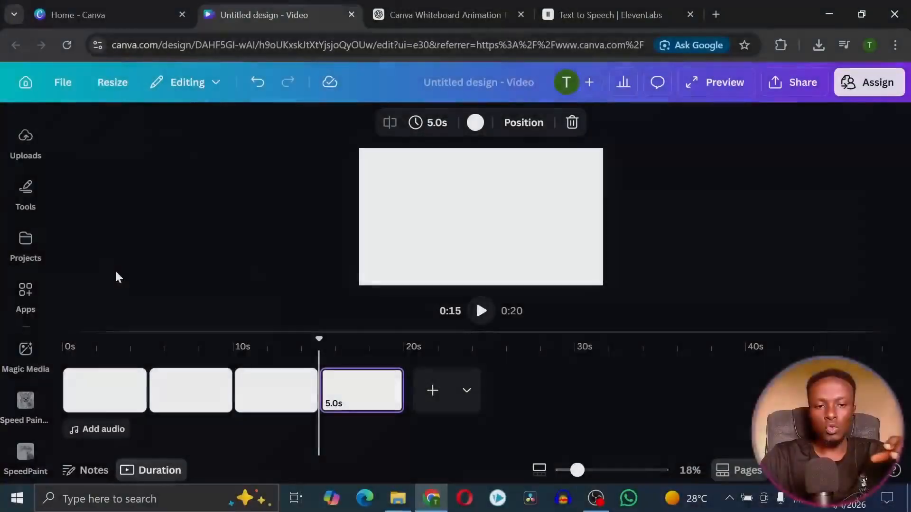
Search the Canva apps for "magic media" and open the Magic Media image generator
left_click(26, 314)
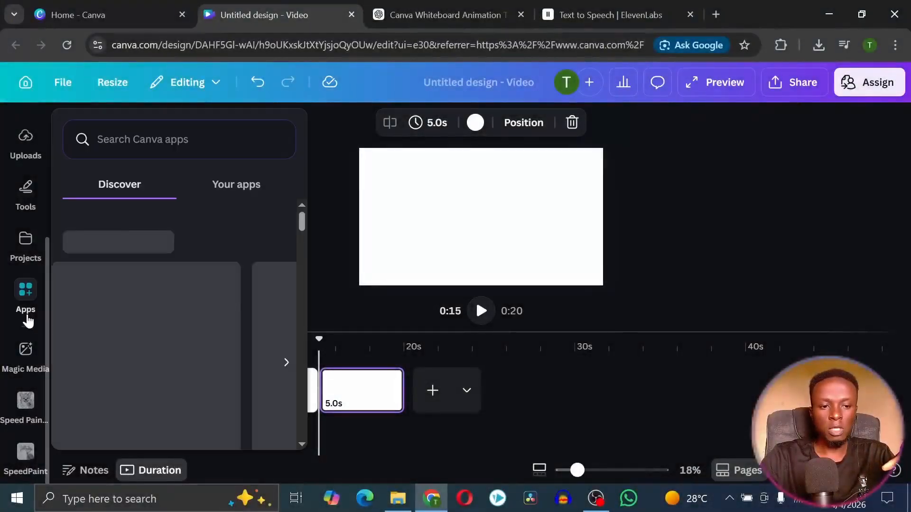
left_click(28, 354)
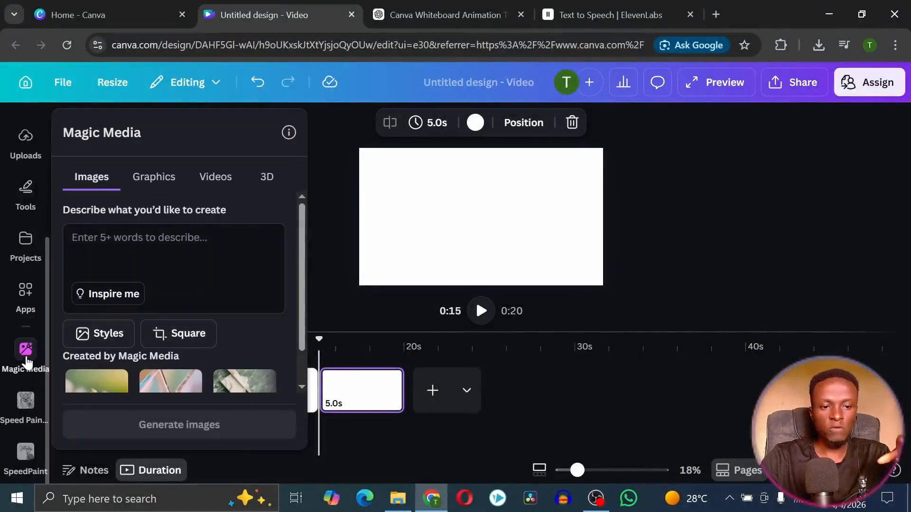
left_click(23, 296)
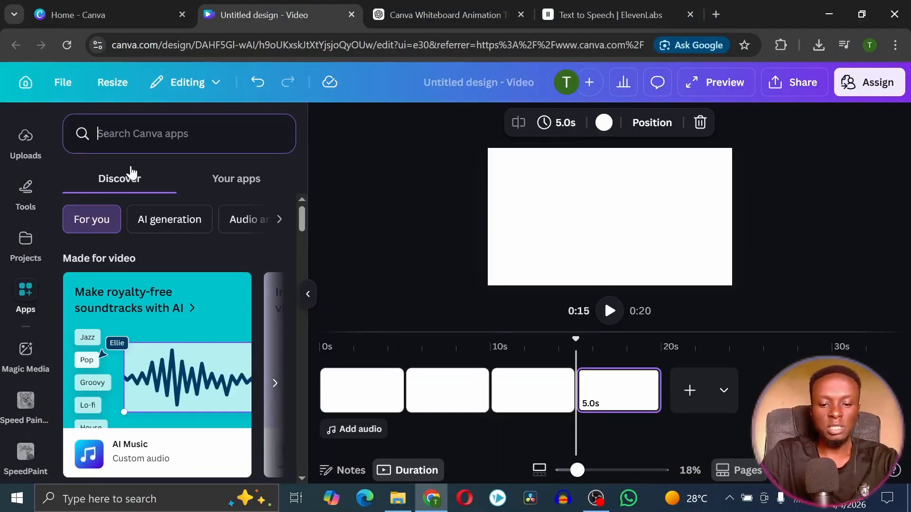
type("magic media")
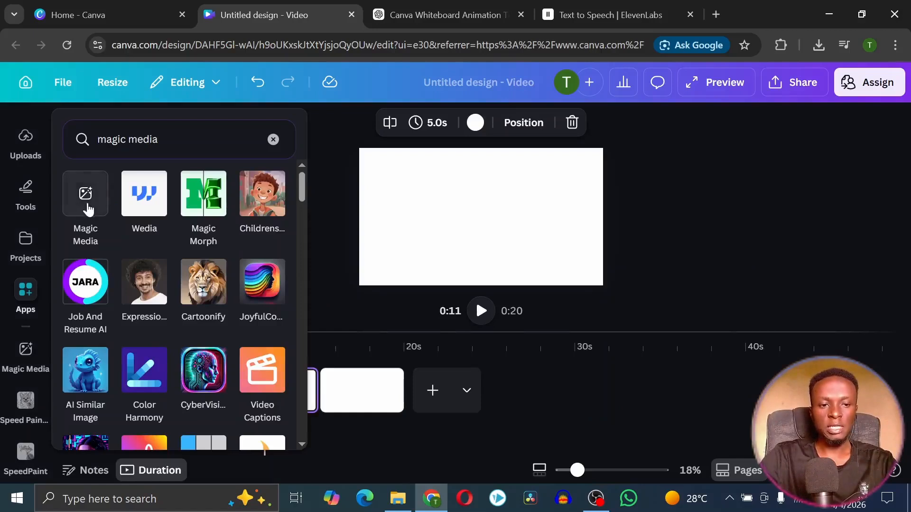
left_click(87, 198)
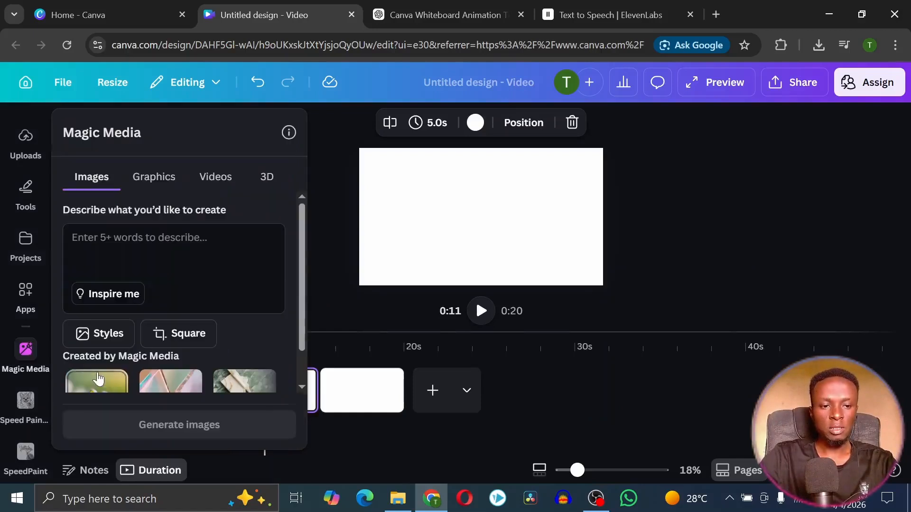
left_click(15, 382)
left_click(25, 288)
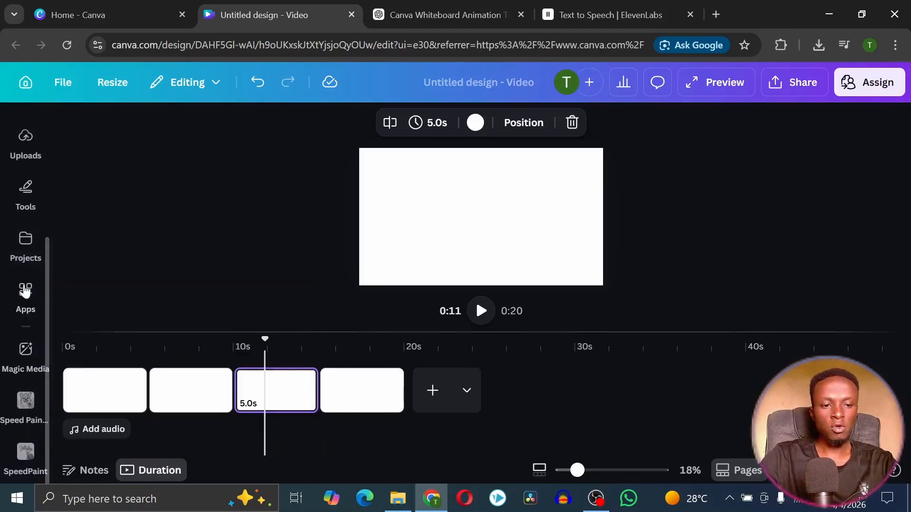
left_click(26, 354)
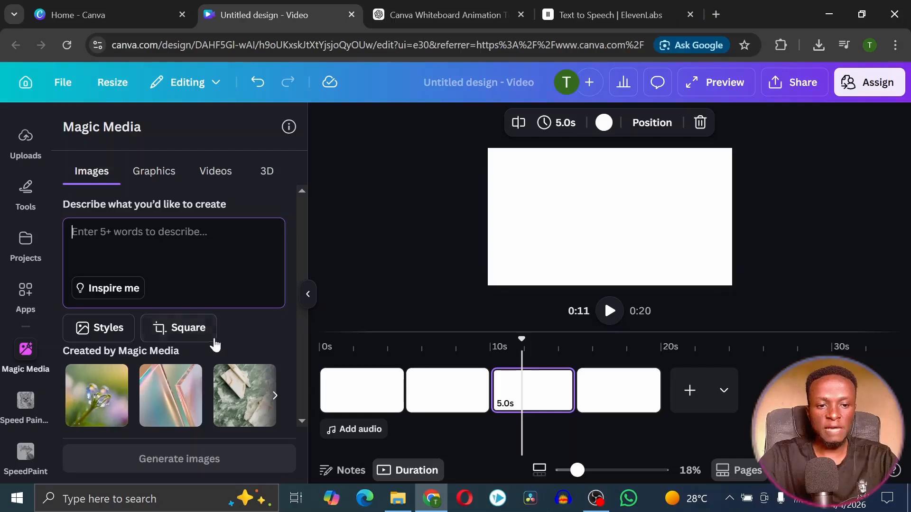
Set the image style to Concept art and the layout to Landscape in Magic Media
left_click(111, 332)
scroll(110, 327, "down", 5)
left_click(110, 361)
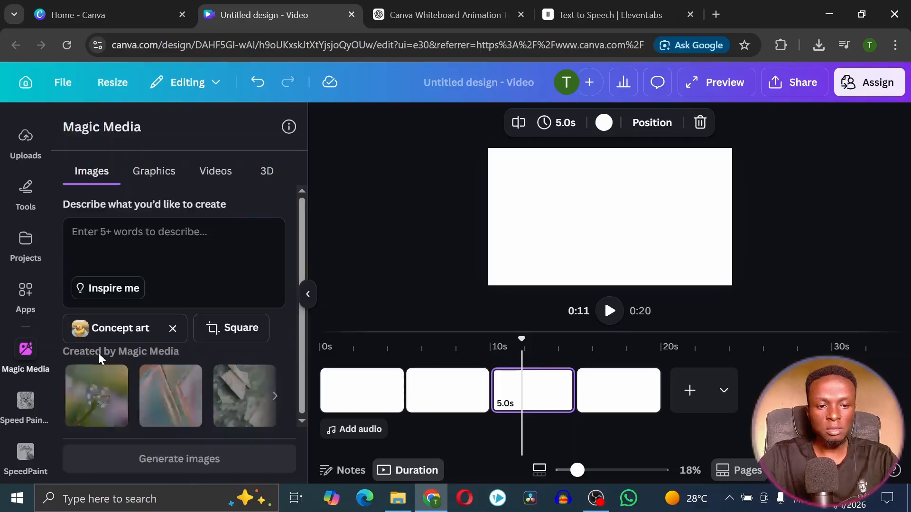
left_click(230, 331)
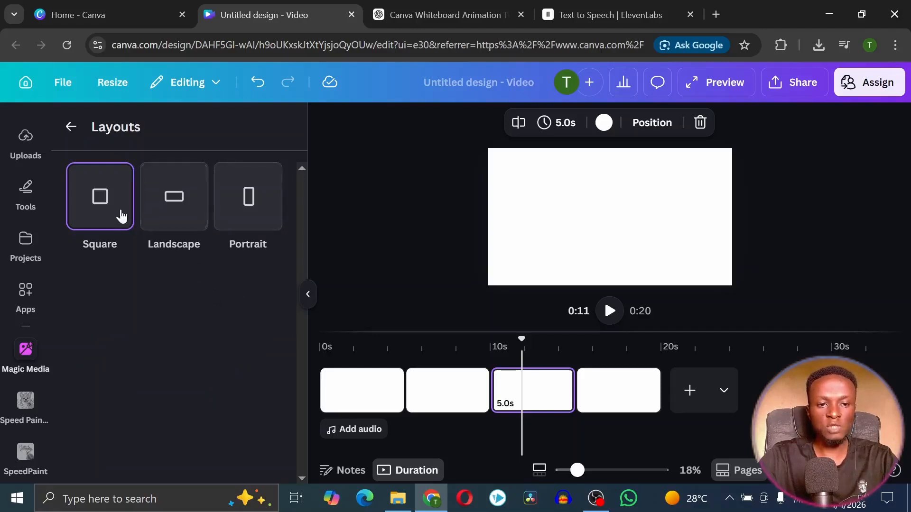
left_click(172, 208)
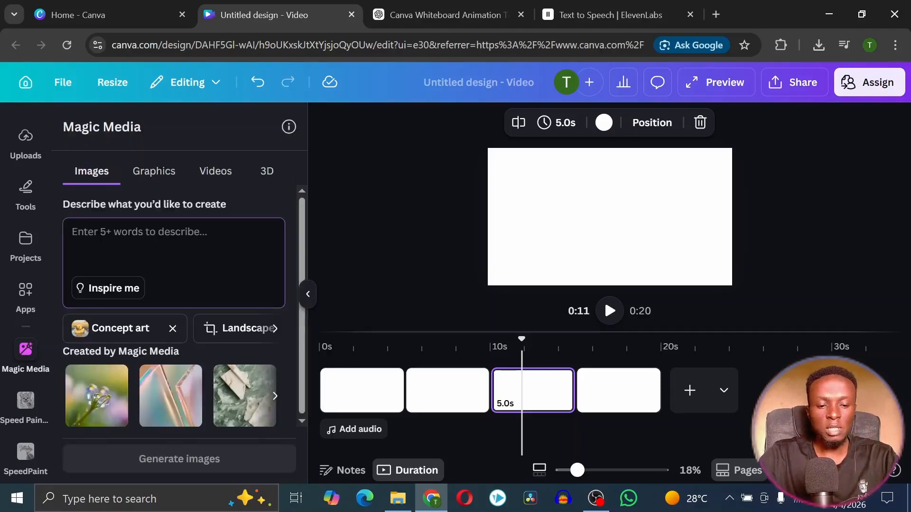
Enter a text description, generate sample images in Magic Media, and look through the results
type("m")
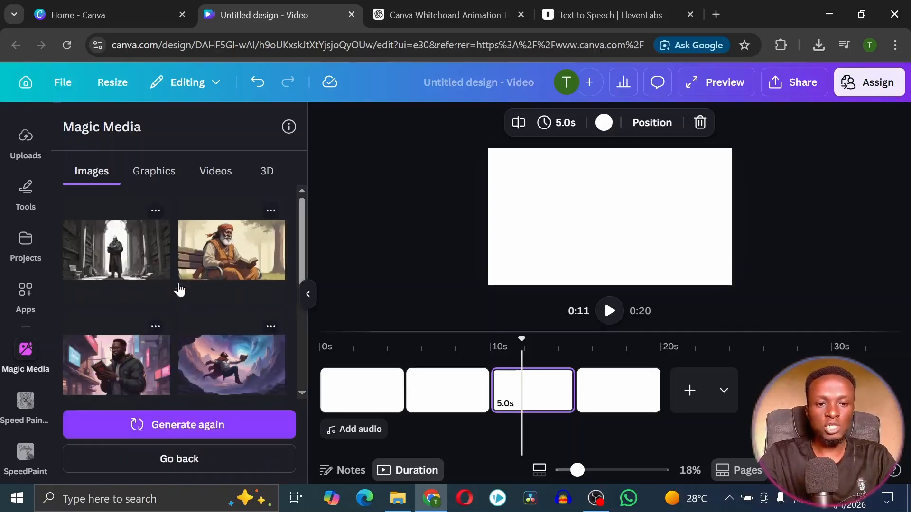
scroll(167, 295, "down", 3)
scroll(178, 304, "up", 3)
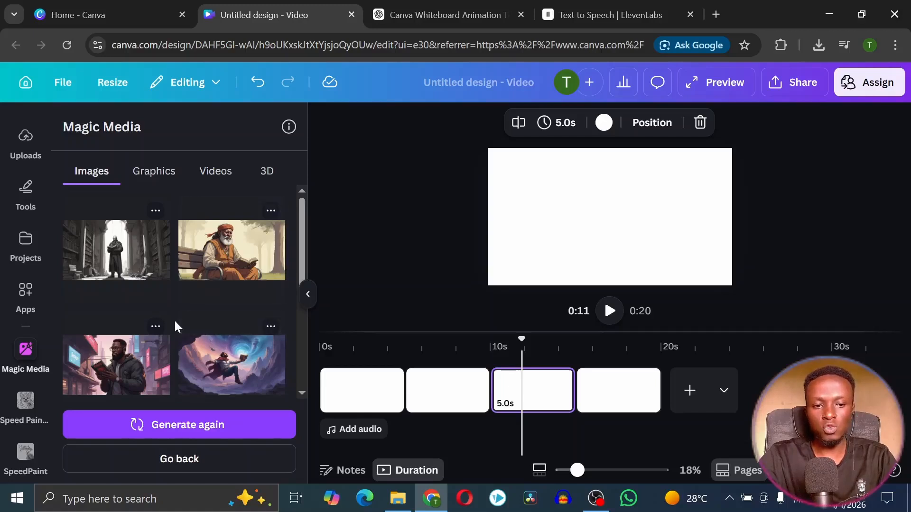
Switch to ChatGPT and ask it to write a good prompt for the scene, quoting the script passage beginning "Before, everyone used to think"
left_click(468, 16)
left_click(612, 209)
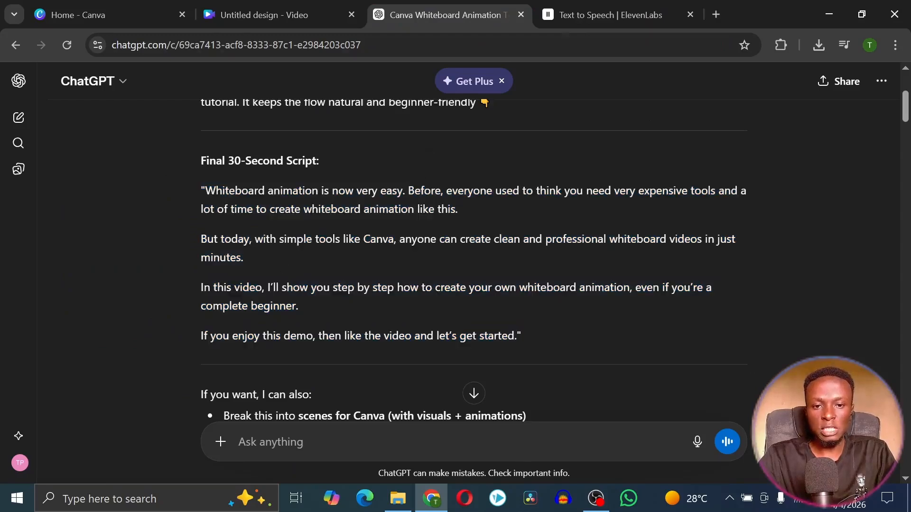
left_click_drag(408, 191, 462, 214)
key("ctrl+c")
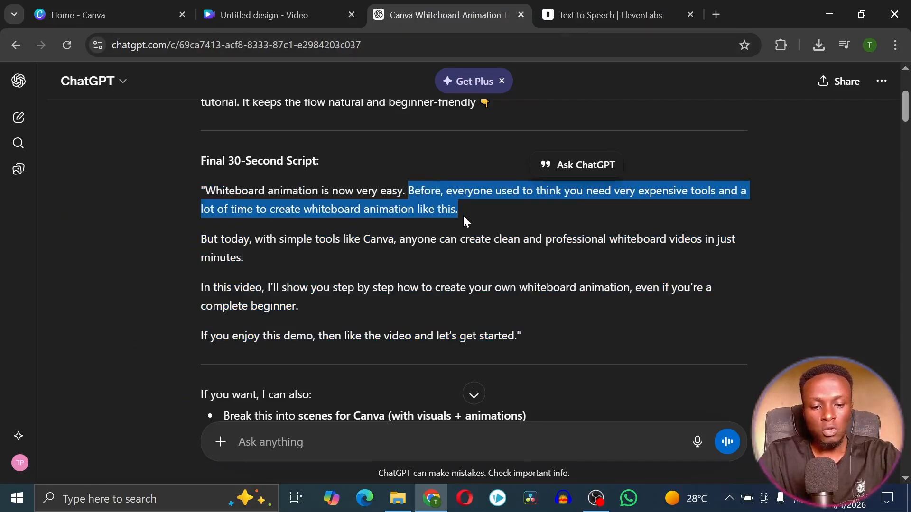
left_click(463, 216)
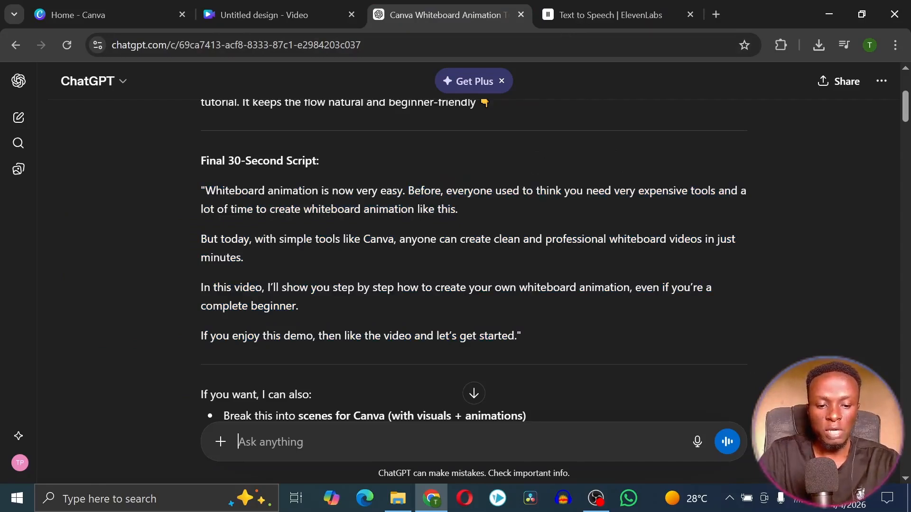
type("write me a good prompt to generate this scene \"")
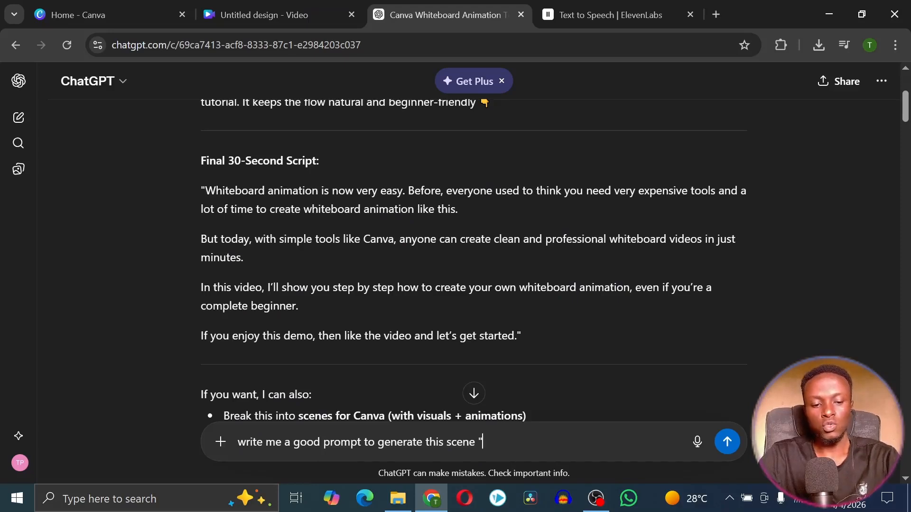
key("ctrl+v")
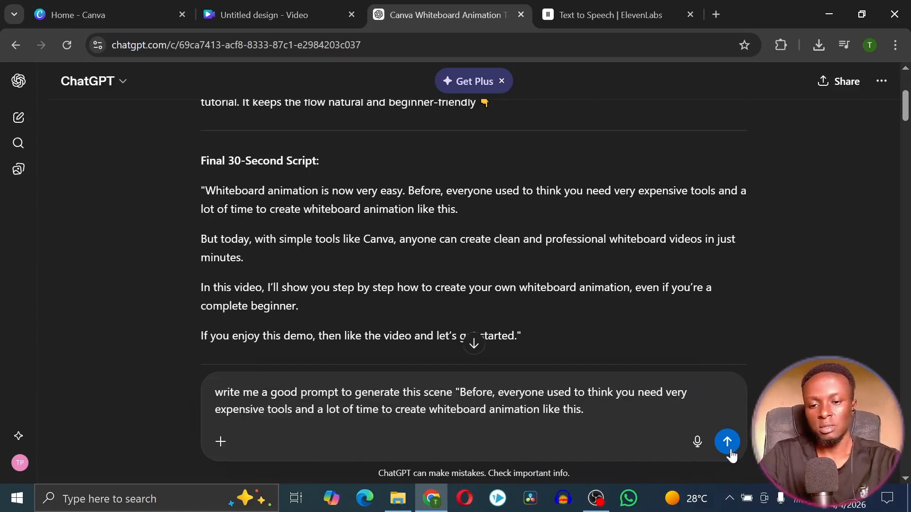
left_click(728, 443)
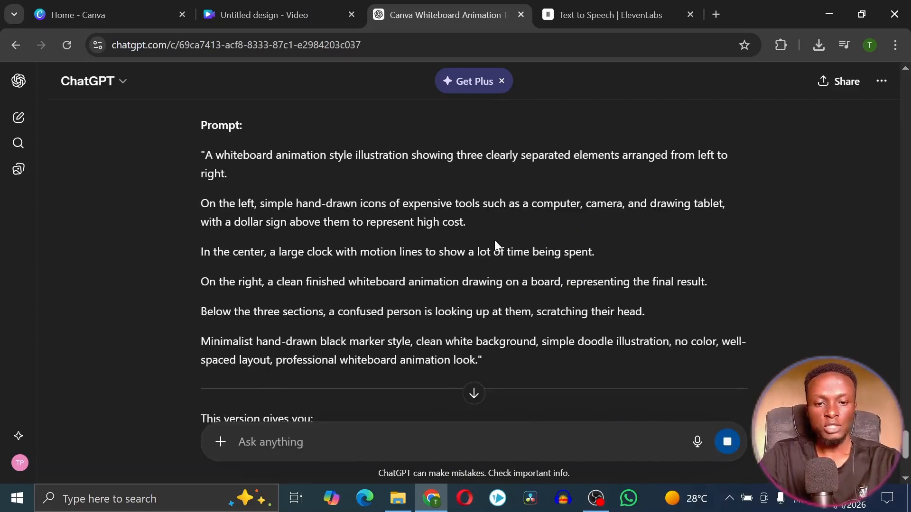
Copy the full whiteboard illustration prompt written by ChatGPT and return to the untitled Canva video design
scroll(494, 240, "down", 2)
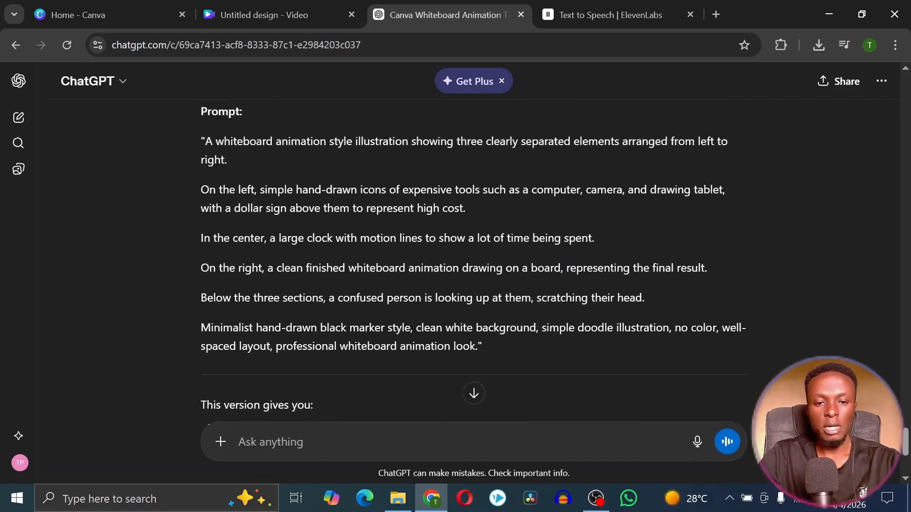
scroll(474, 284, "down", 2)
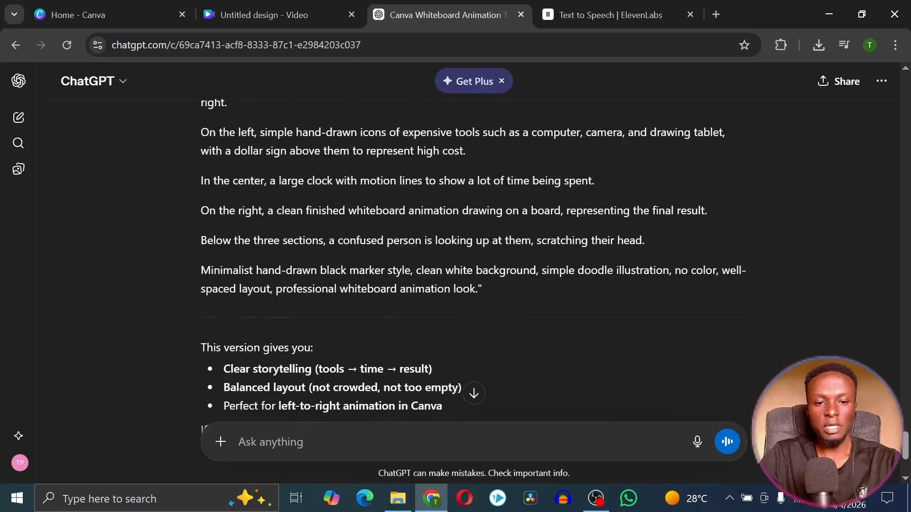
scroll(200, 152, "up", 2)
left_click_drag(205, 155, 571, 356)
left_click(263, 15)
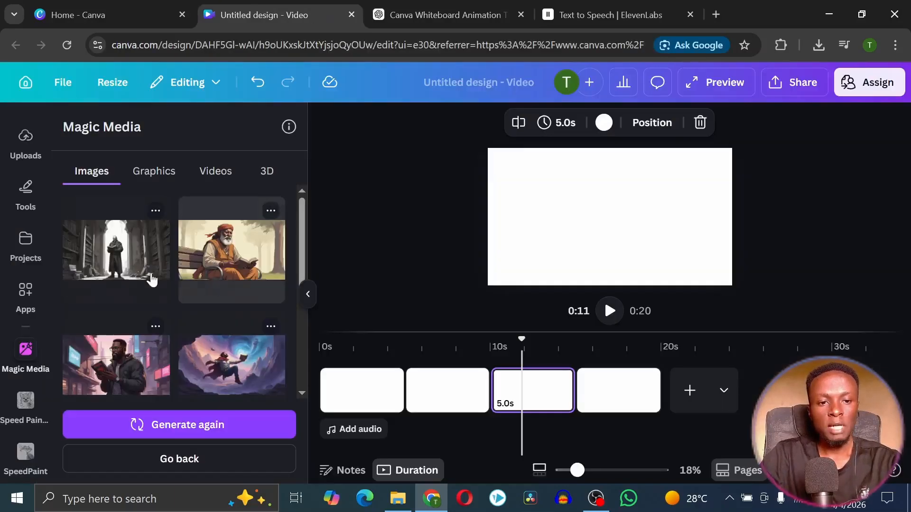
Generate Magic Media images from the copied prompt and look through the results
left_click(26, 351)
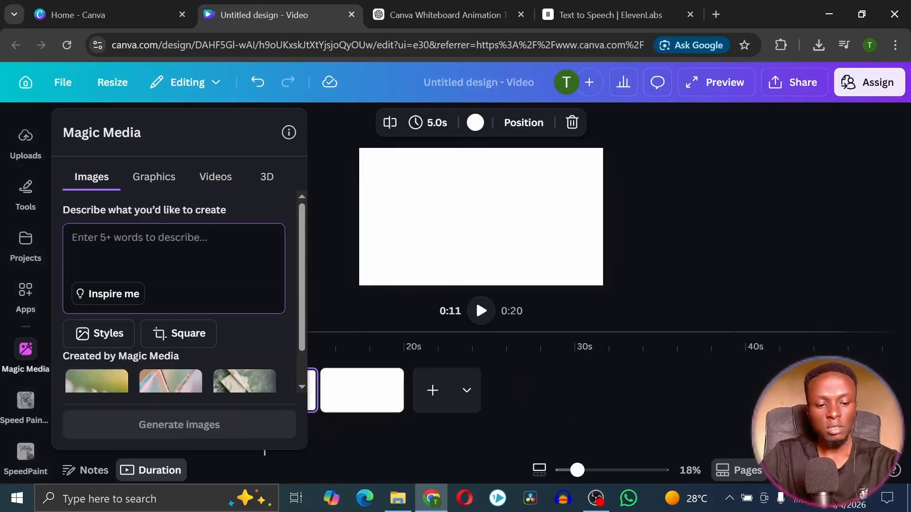
key("ctrl+v")
left_click(216, 424)
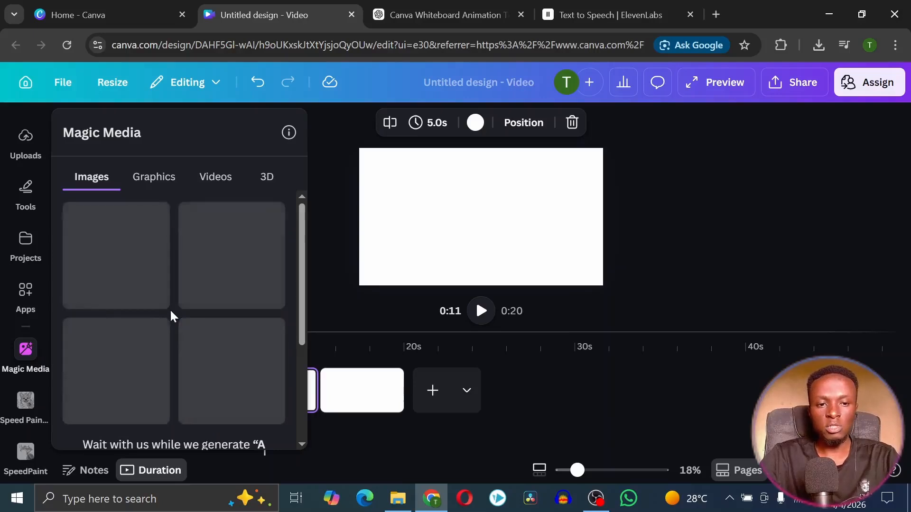
scroll(173, 309, "down", 2)
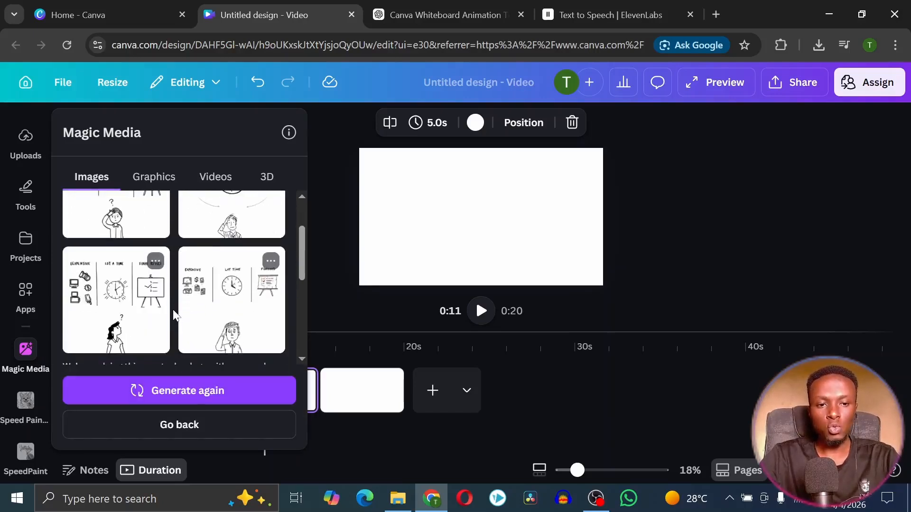
scroll(172, 309, "up", 2)
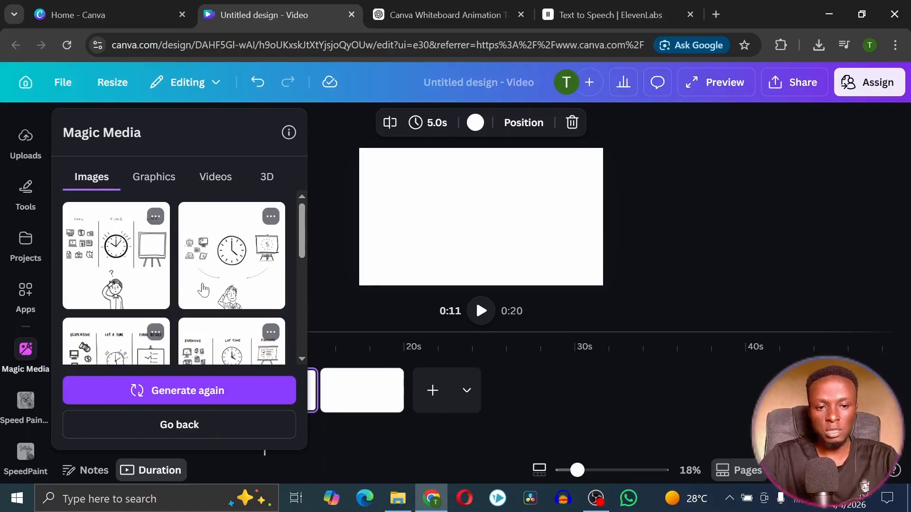
scroll(203, 289, "down", 2)
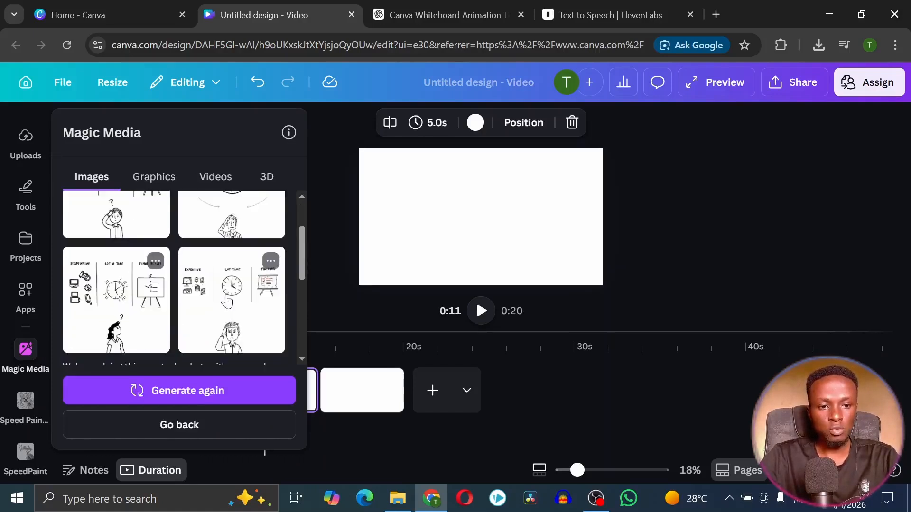
Fill the third page with the generated landscape illustration of tools, a clock, an empty board and a confused man
left_click(128, 300)
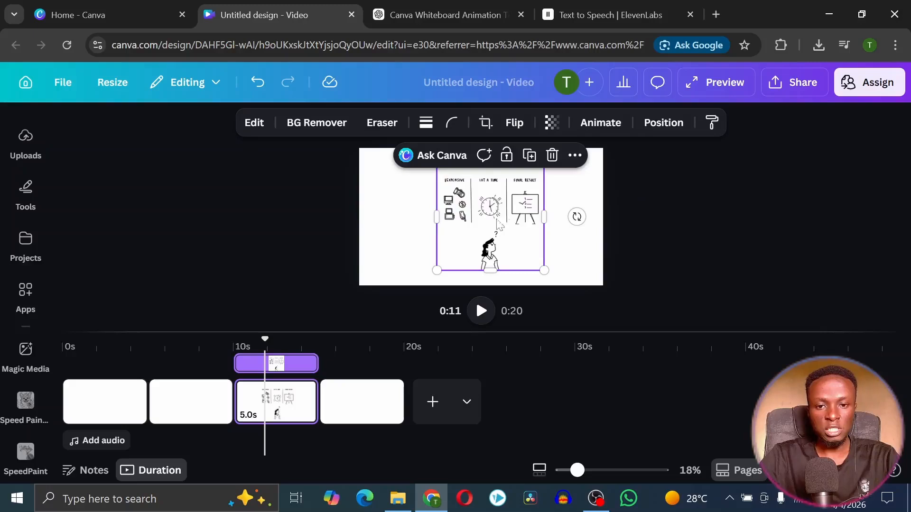
key("ctrl+z")
scroll(182, 280, "down", 2)
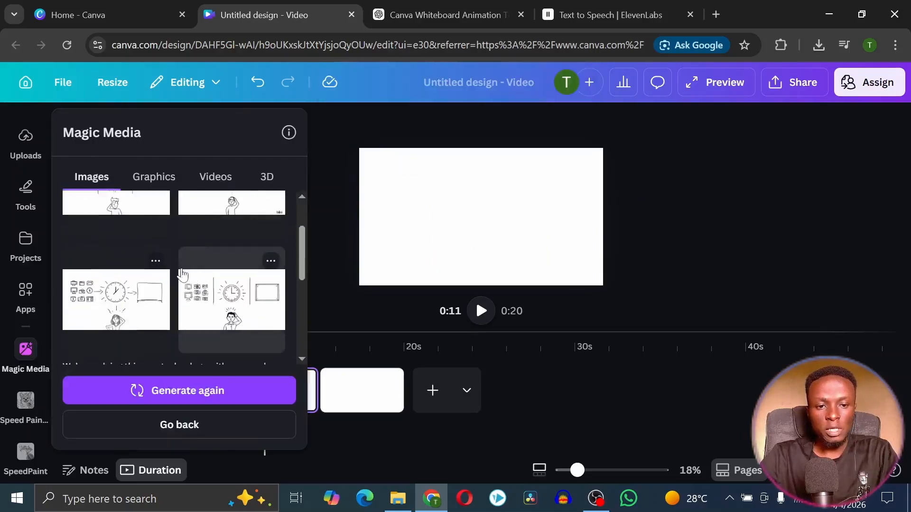
left_click(216, 310)
left_click(637, 249)
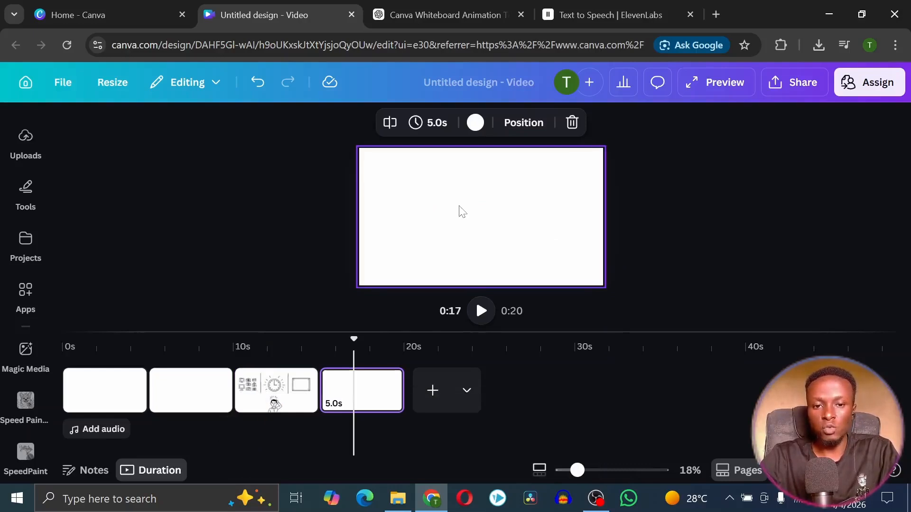
Add the waving man from a graphics search for "man" to the fourth page, with the gear process graphic in its upper-left corner
left_click(26, 247)
left_click(24, 226)
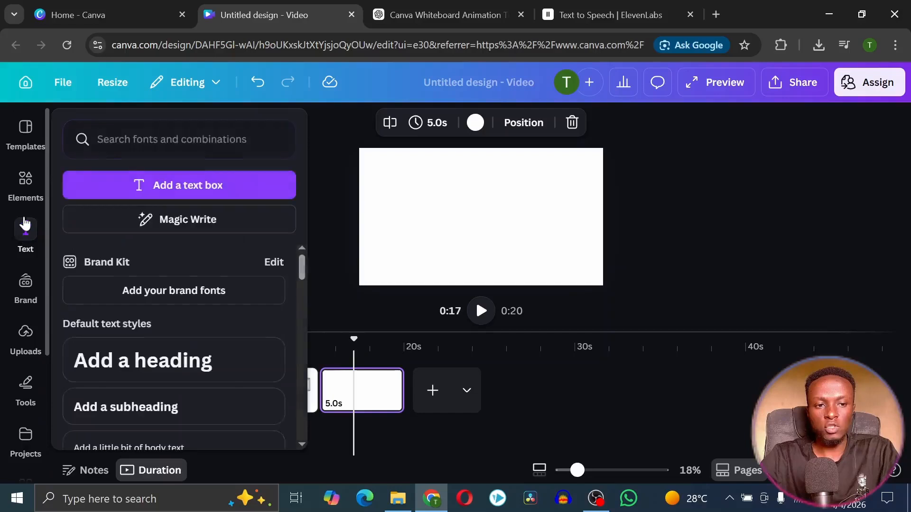
left_click(26, 189)
left_click(141, 132)
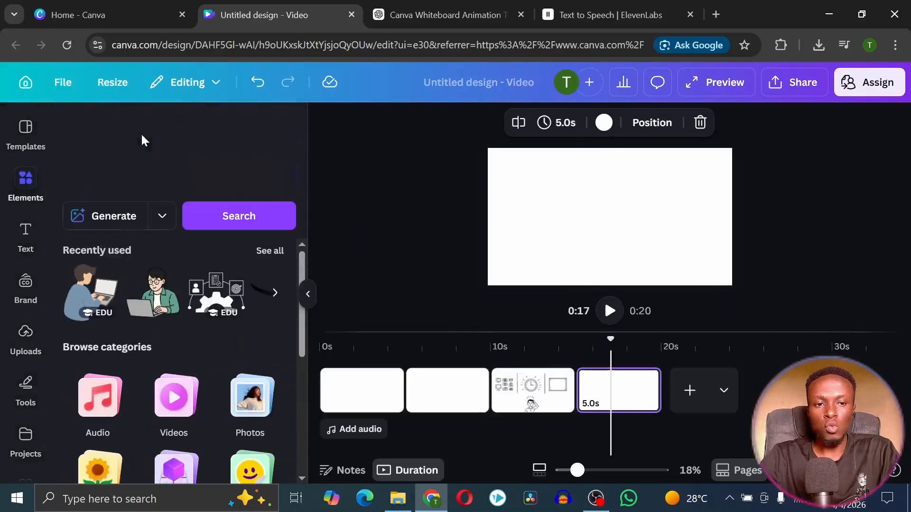
type("man")
key("Return")
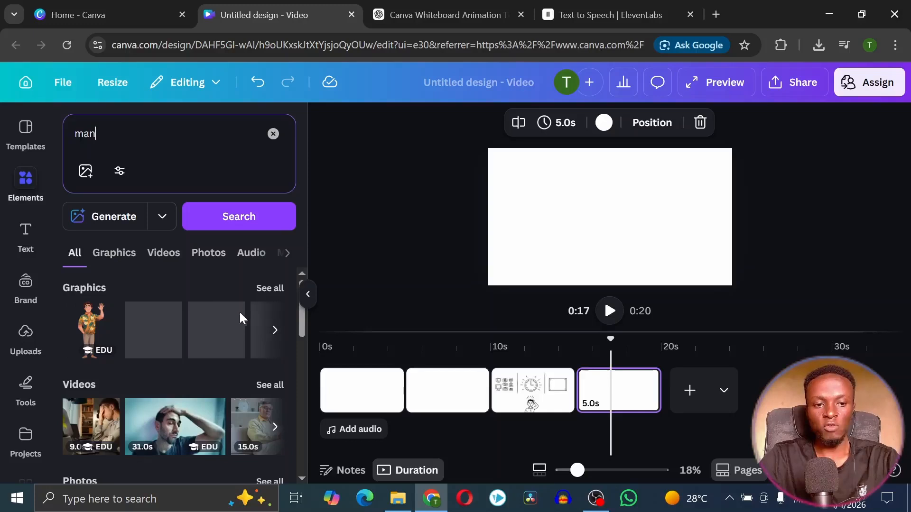
left_click(268, 289)
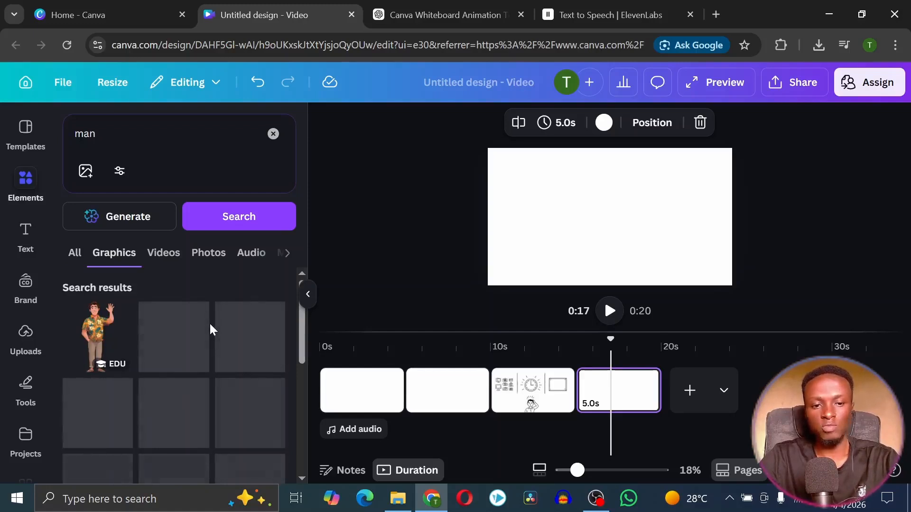
left_click_drag(97, 332, 607, 245)
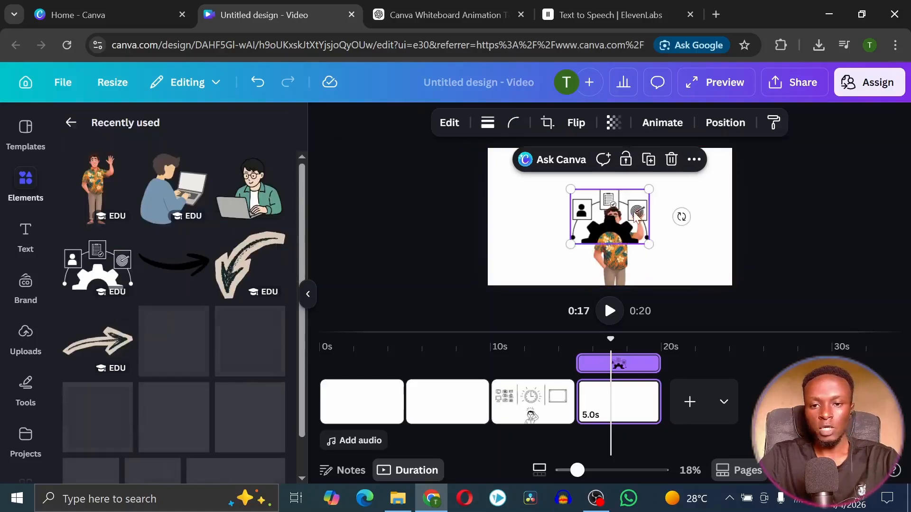
left_click_drag(608, 211, 526, 176)
Search the graphics for "clock" and place the bold black clock at the top centre of the fourth page
left_click(114, 134)
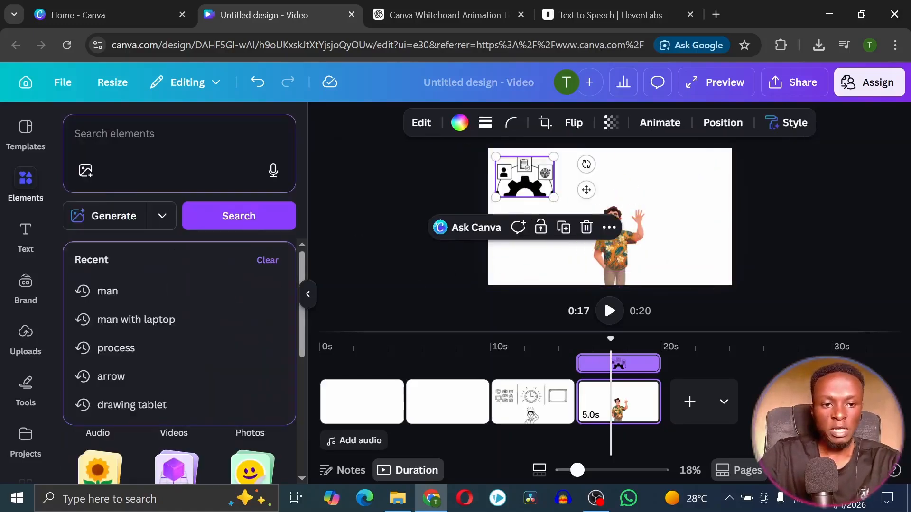
type("clock")
key("Return")
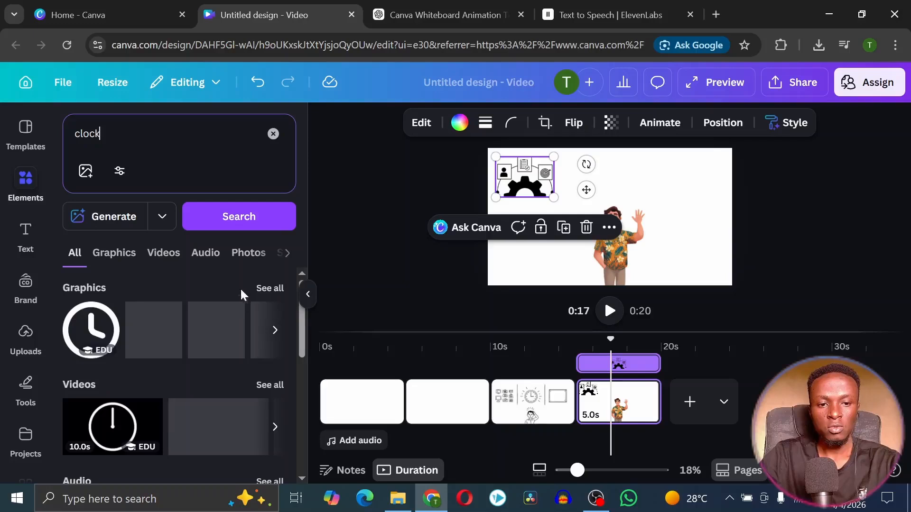
left_click(270, 288)
left_click(114, 335)
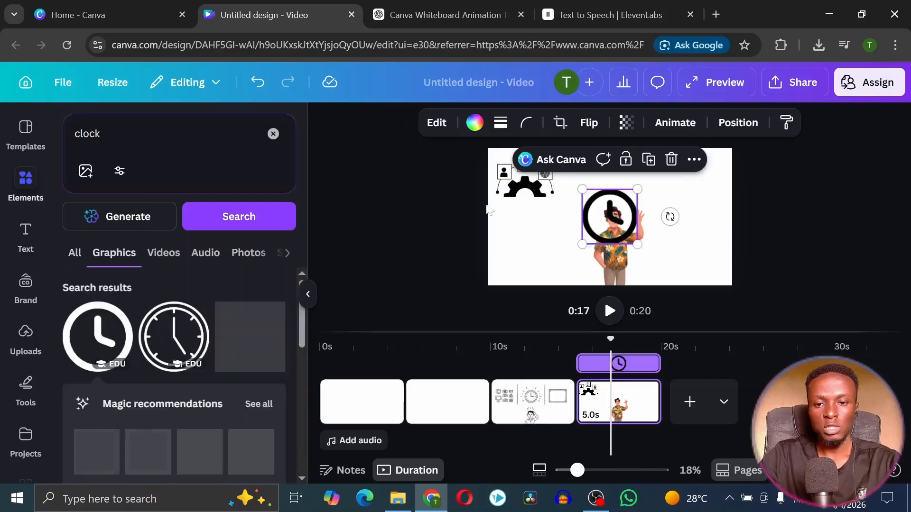
left_click_drag(607, 221, 619, 194)
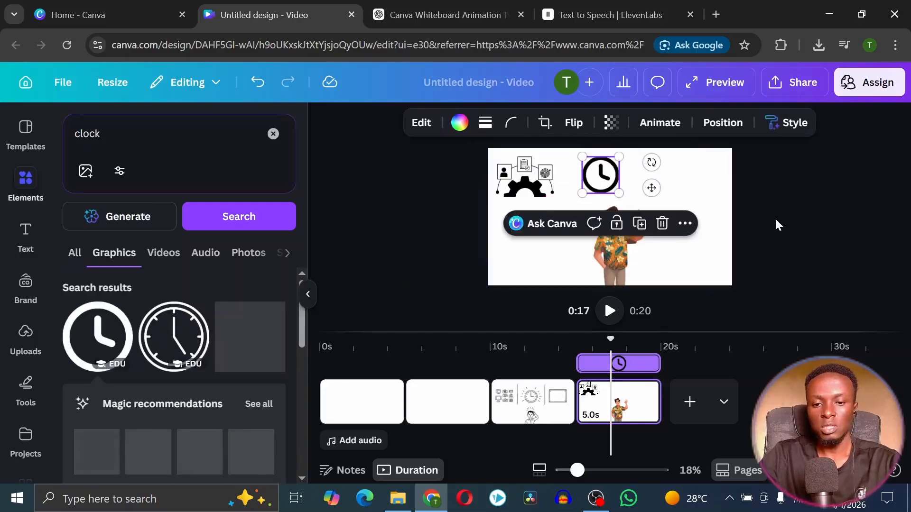
left_click(775, 217)
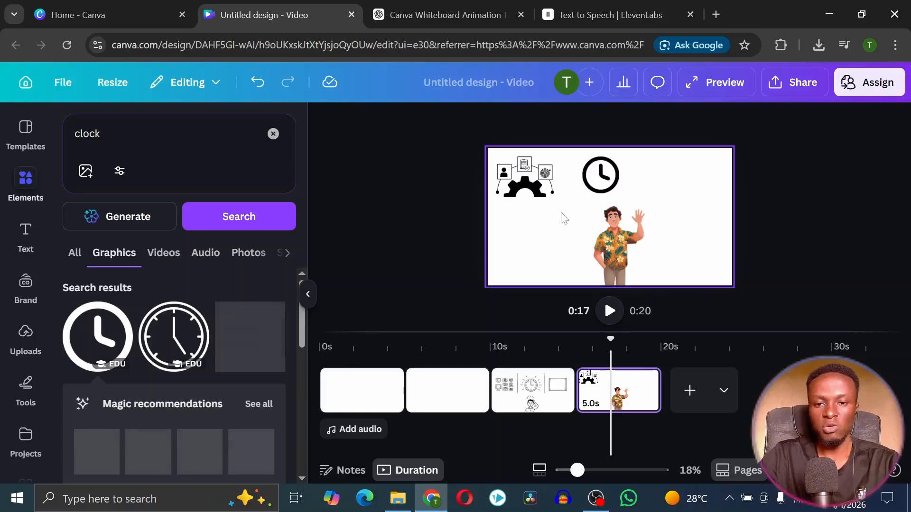
Split the illustration on the third page into editable layers with Magic Layers
left_click(531, 389)
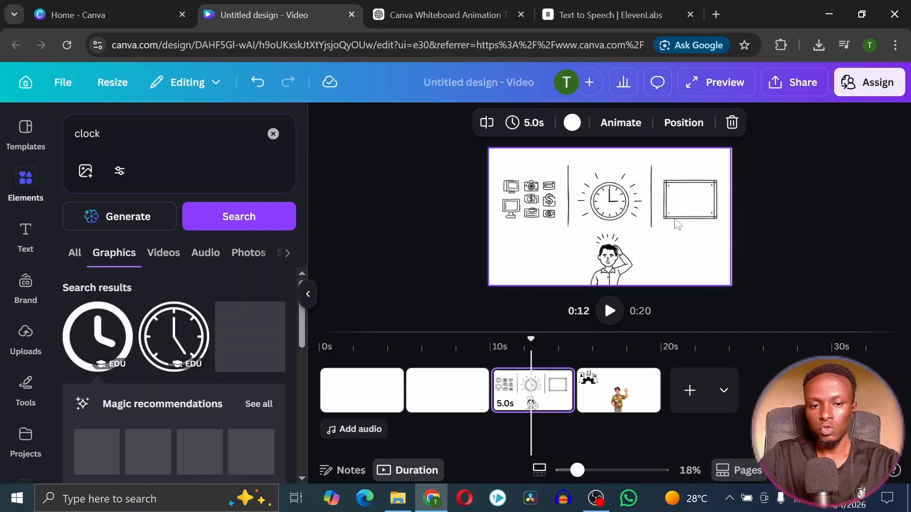
left_click(687, 204)
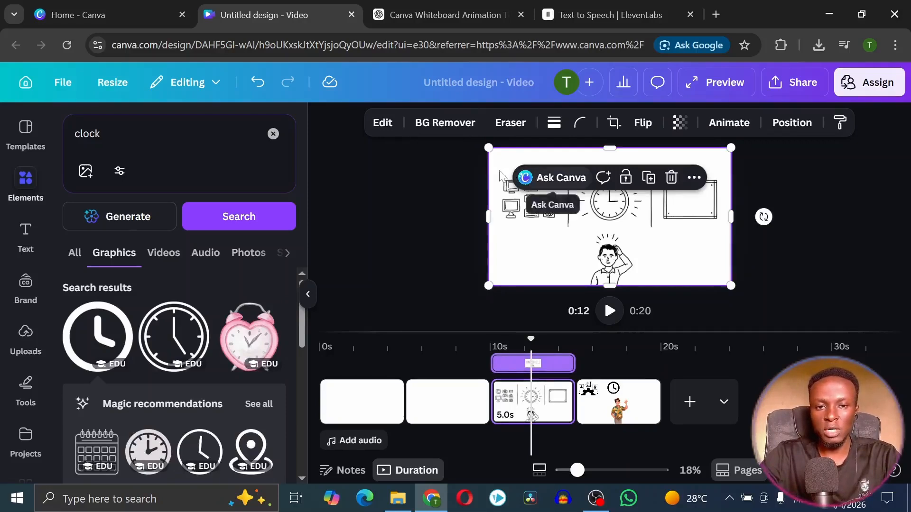
left_click(383, 123)
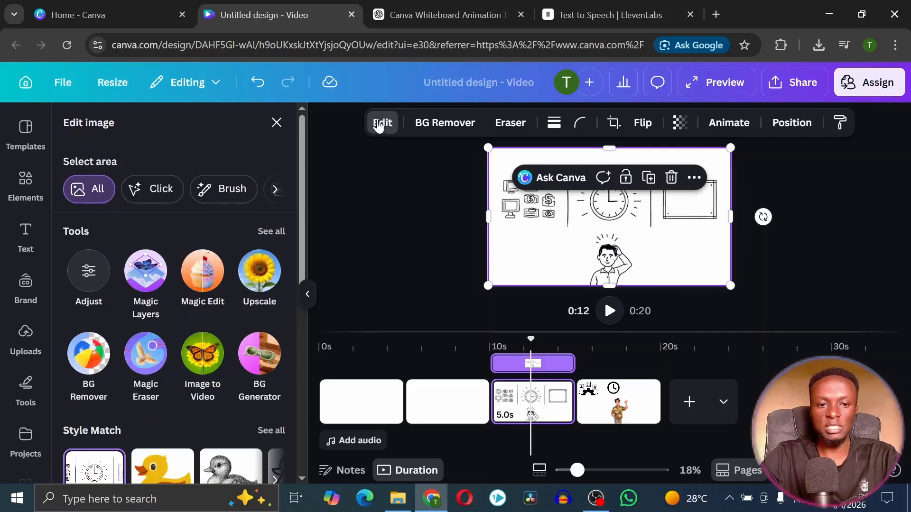
left_click(145, 274)
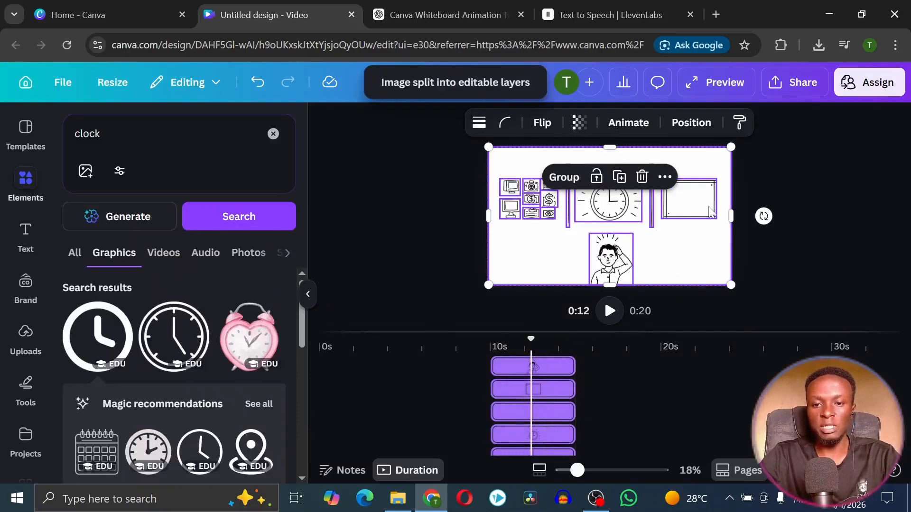
left_click(675, 251)
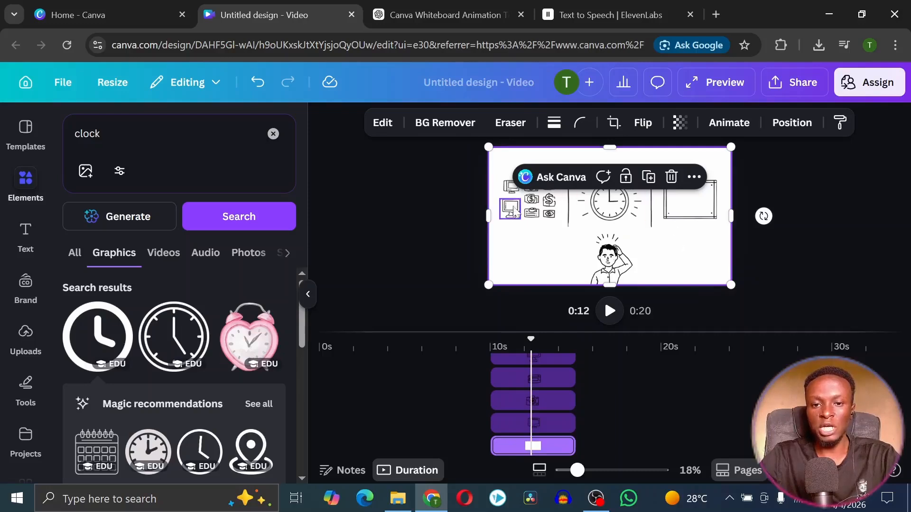
Check that the clock layer is separately selectable and delete the empty board from the third page
left_click(611, 203)
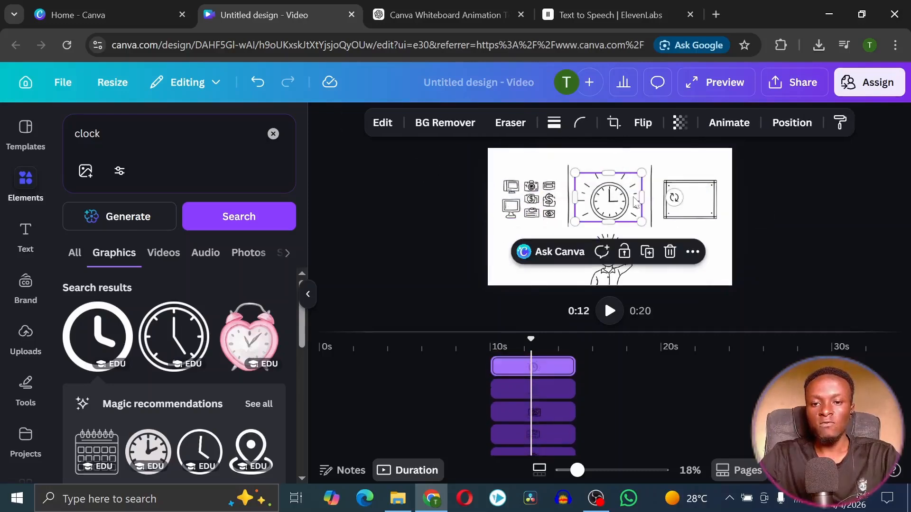
left_click(690, 205)
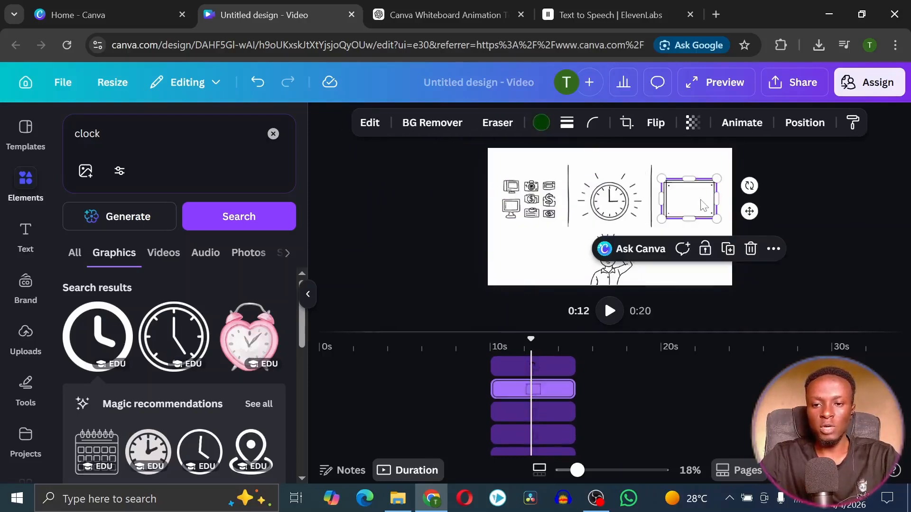
left_click(750, 249)
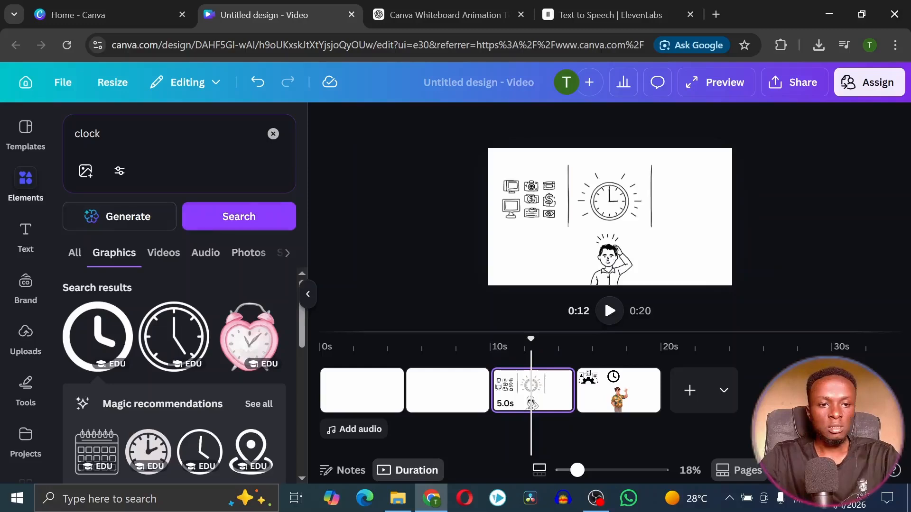
Add the outlined clock to the third page's lower-right corner and replace the drawn clock with the pink heart-shaped alarm clock
left_click(162, 335)
left_click(611, 205)
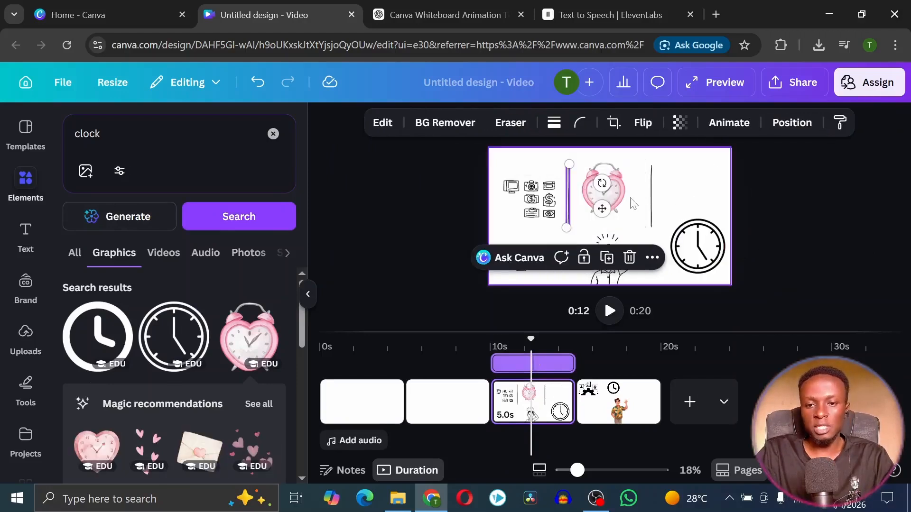
left_click(652, 199)
left_click(671, 177)
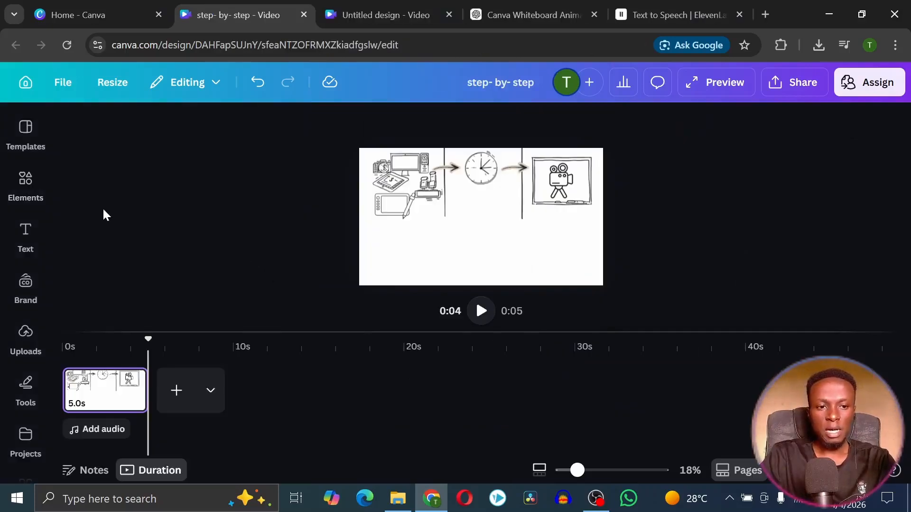
left_click(28, 237)
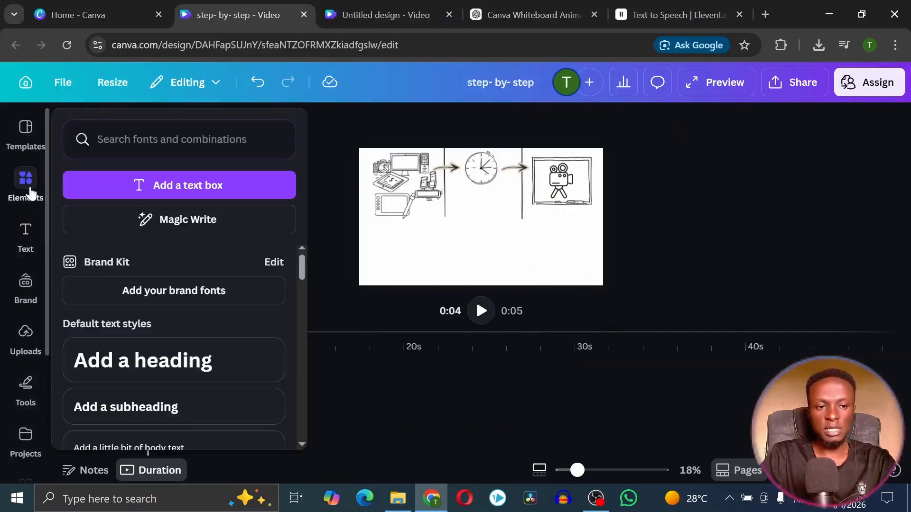
left_click(27, 185)
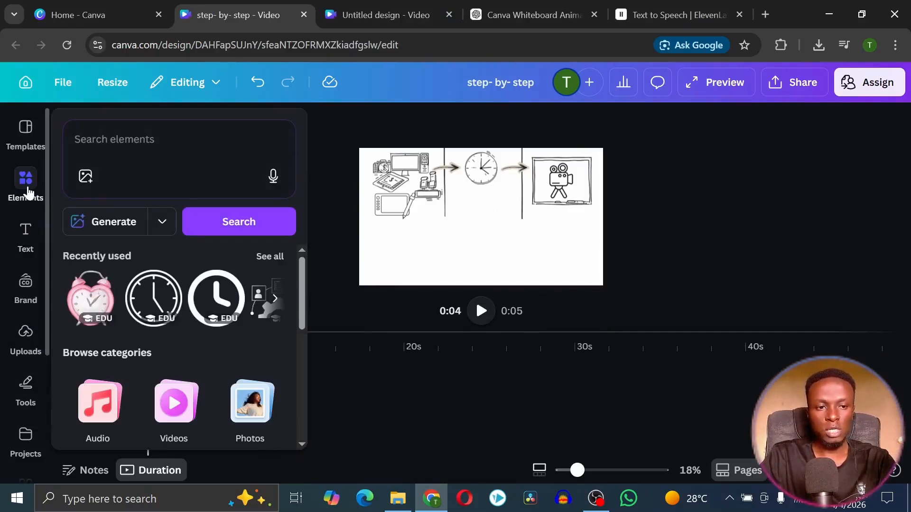
left_click(30, 194)
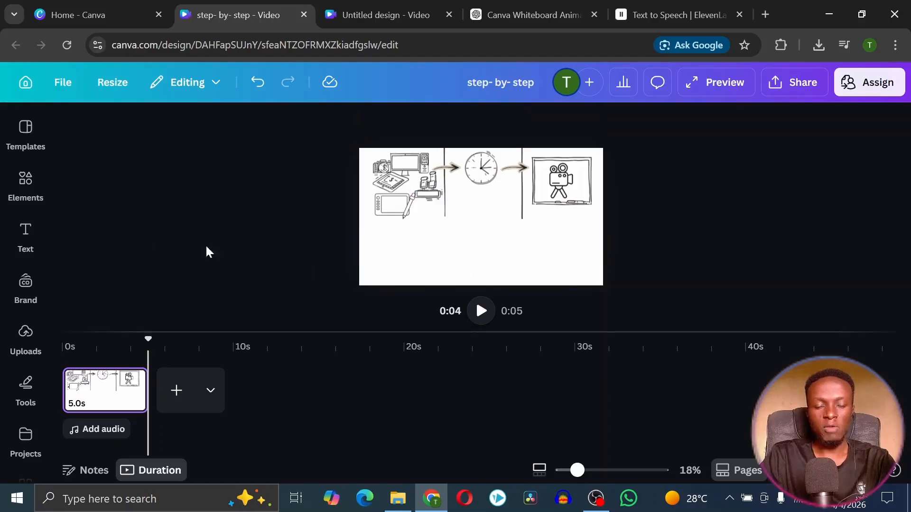
left_click(28, 296)
left_click(29, 339)
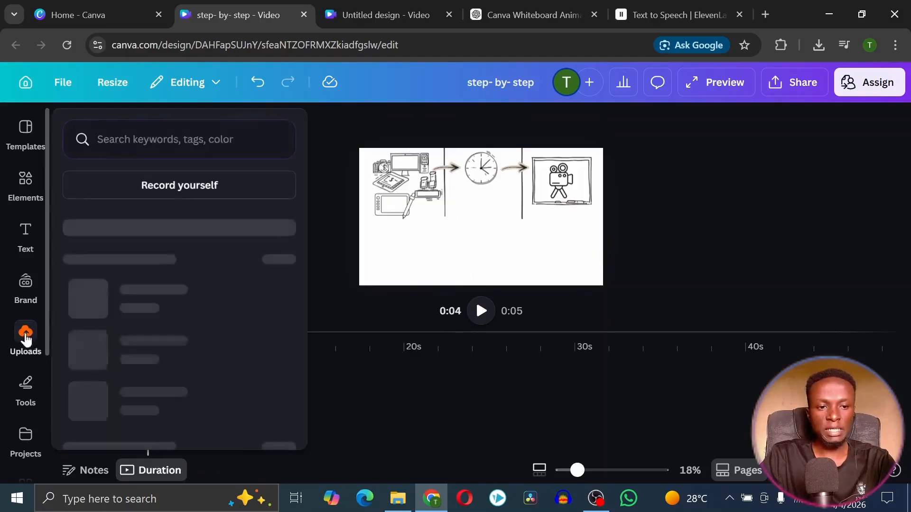
Search the graphics for "man thinking" and add the bearded man in a beige T-shirt to the page
left_click(24, 187)
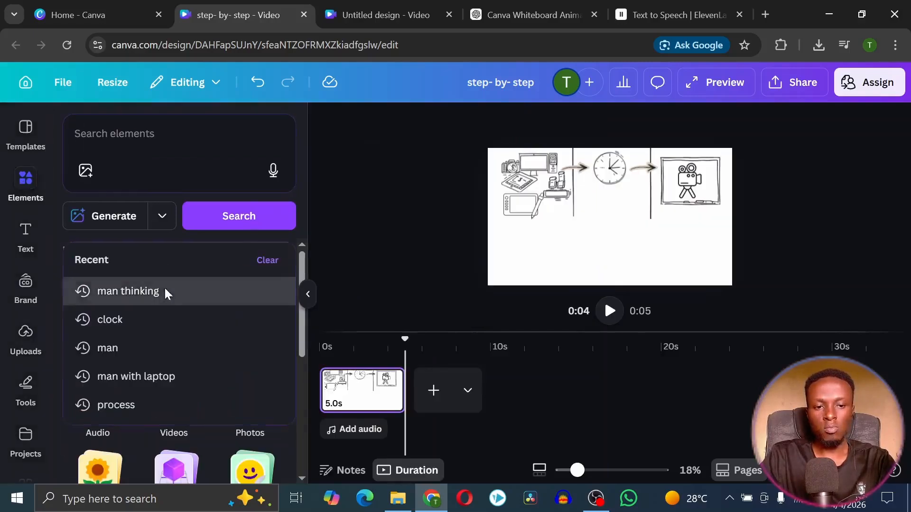
left_click(166, 292)
scroll(265, 323, "down", 1)
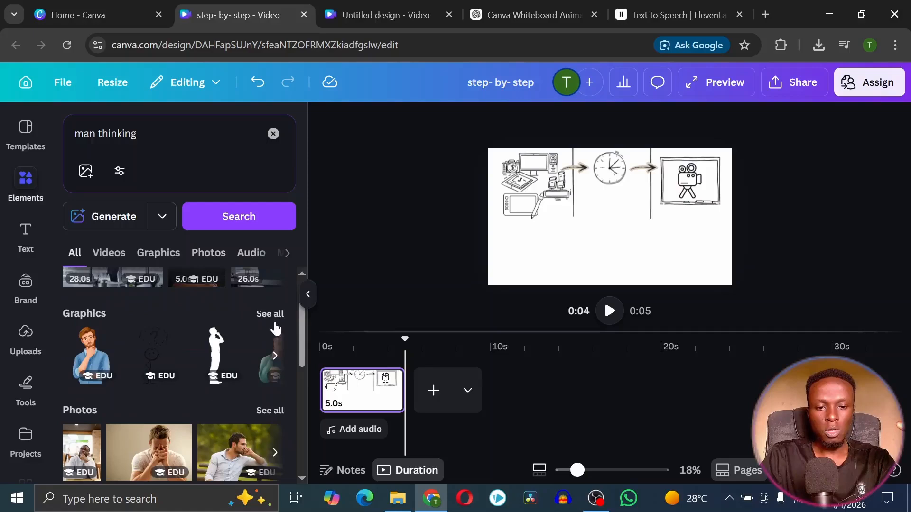
left_click(270, 314)
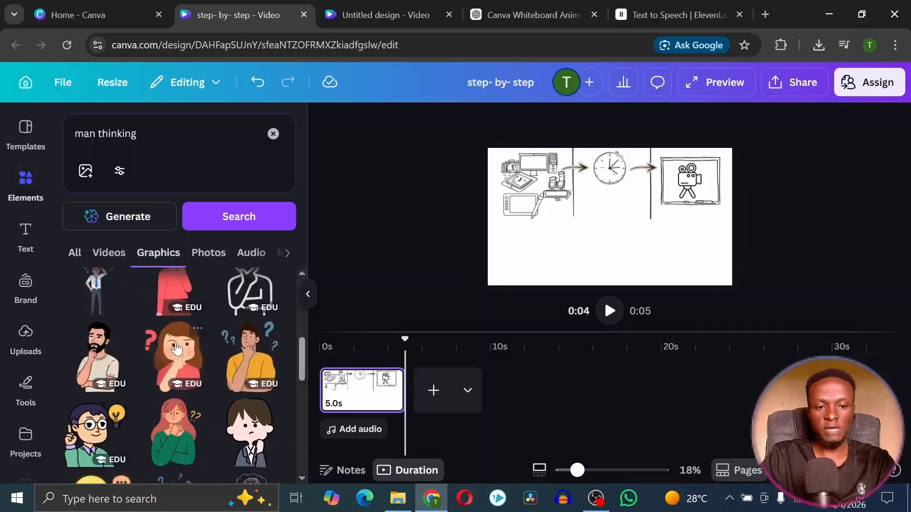
left_click(104, 356)
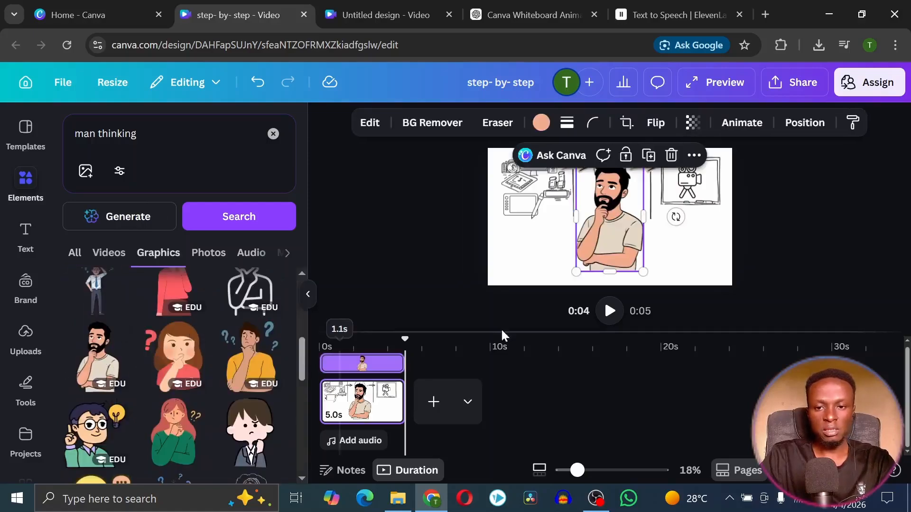
Shrink the thinking man and place him at the bottom centre of the page, below the clock
left_click_drag(609, 231, 606, 254)
left_click_drag(643, 203, 633, 220)
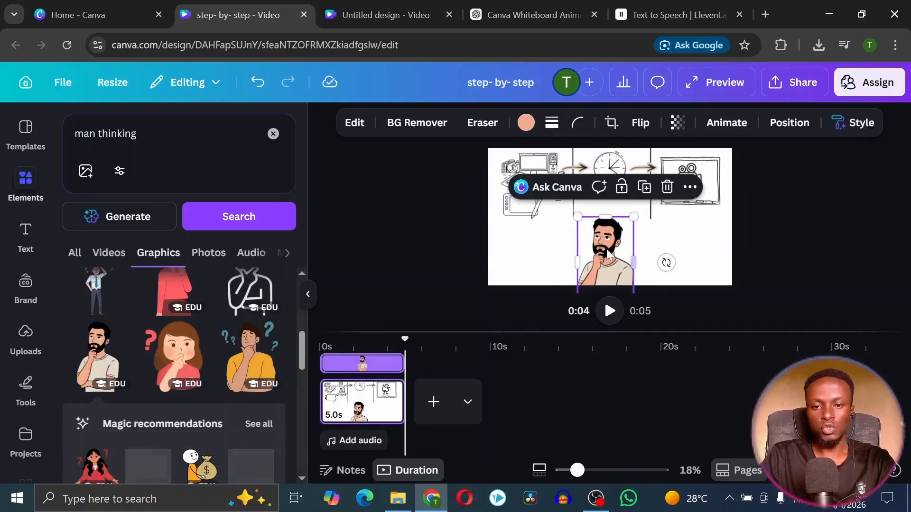
left_click_drag(608, 261, 612, 241)
left_click(780, 231)
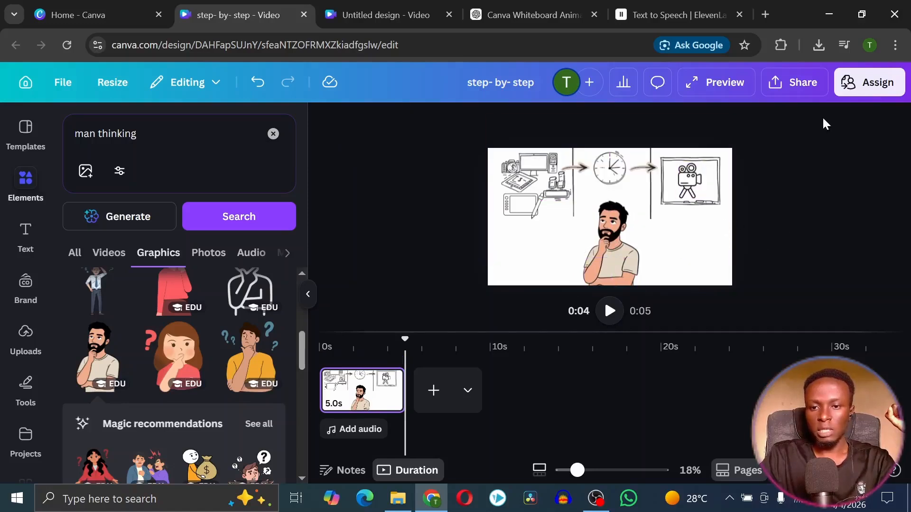
Download the finished page as a PNG image
left_click(803, 85)
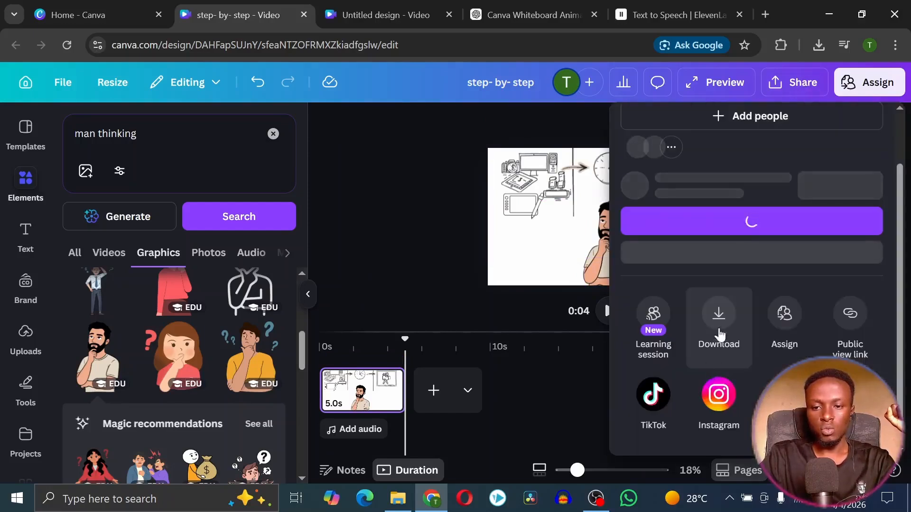
left_click(719, 324)
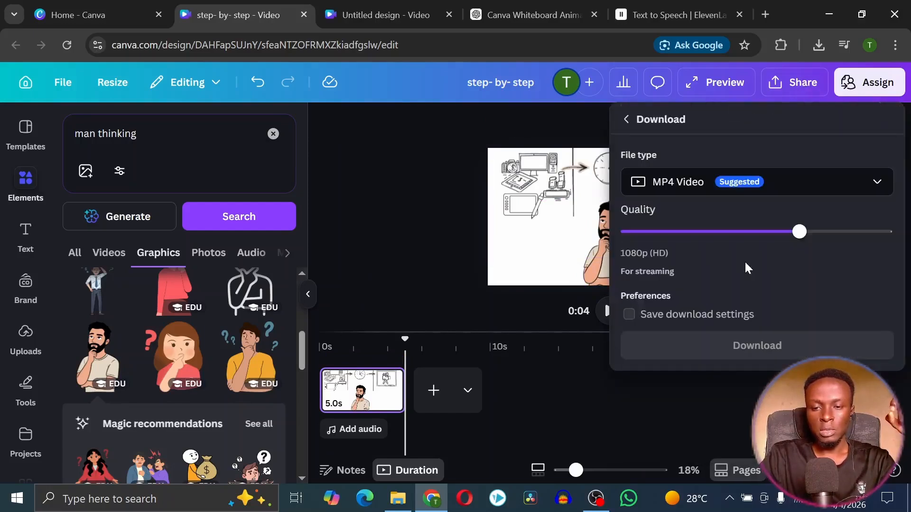
left_click(870, 182)
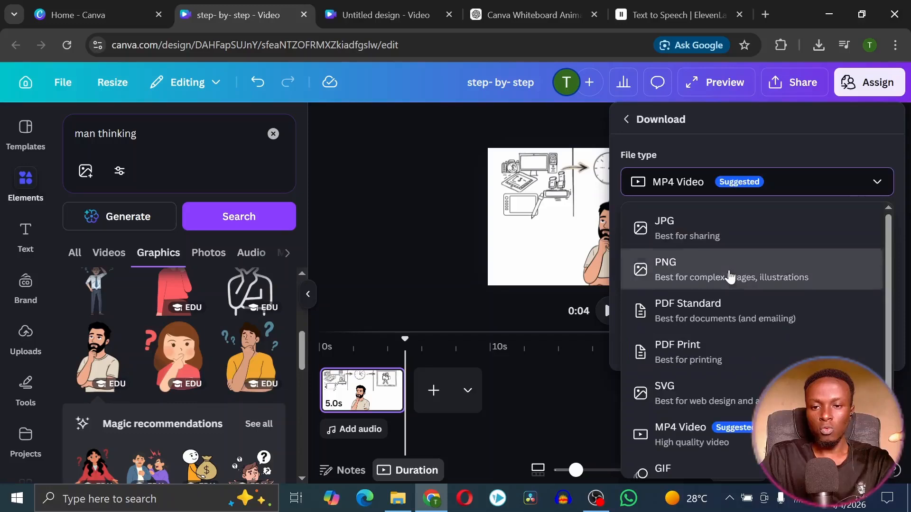
left_click(730, 274)
left_click(756, 324)
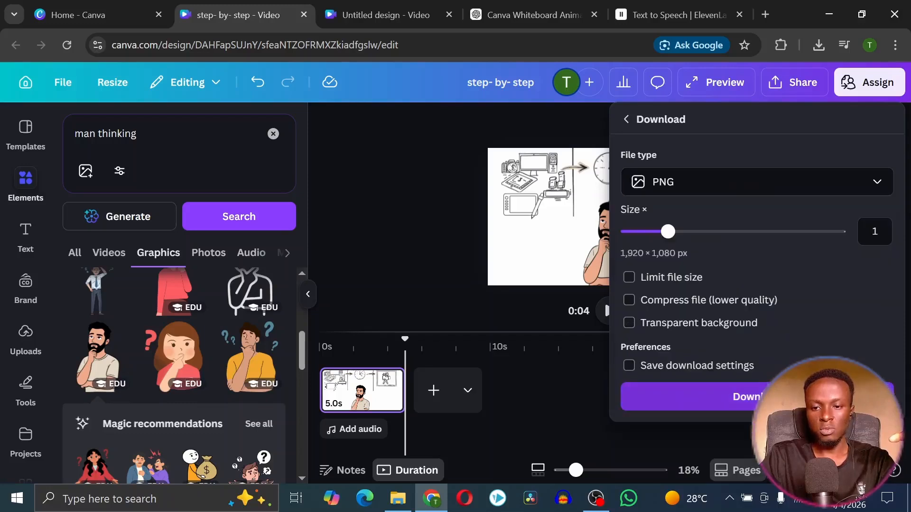
left_click(740, 397)
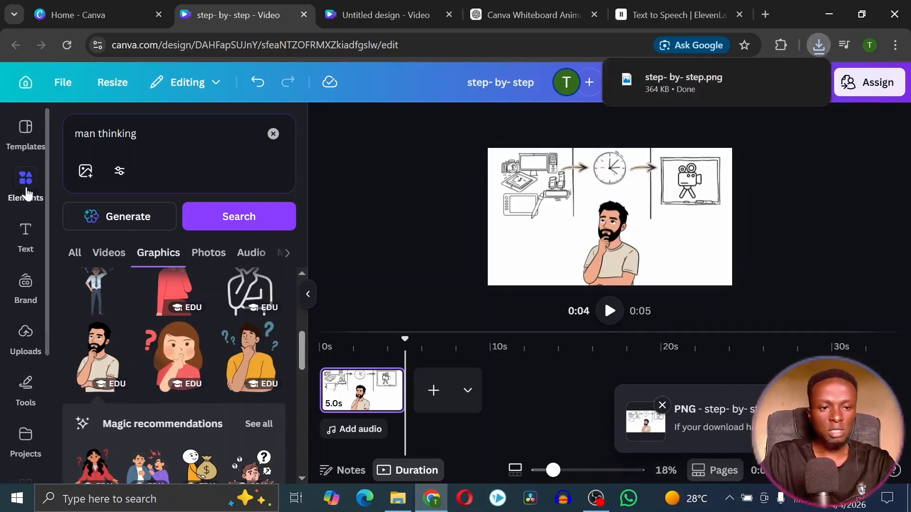
Open Magic Media and add a blank second page to the video
scroll(30, 256, "down", 4)
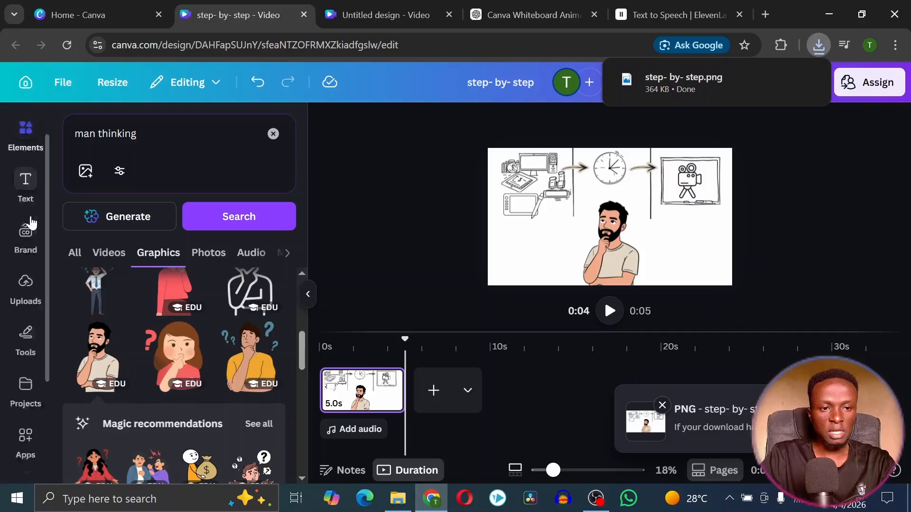
left_click(27, 353)
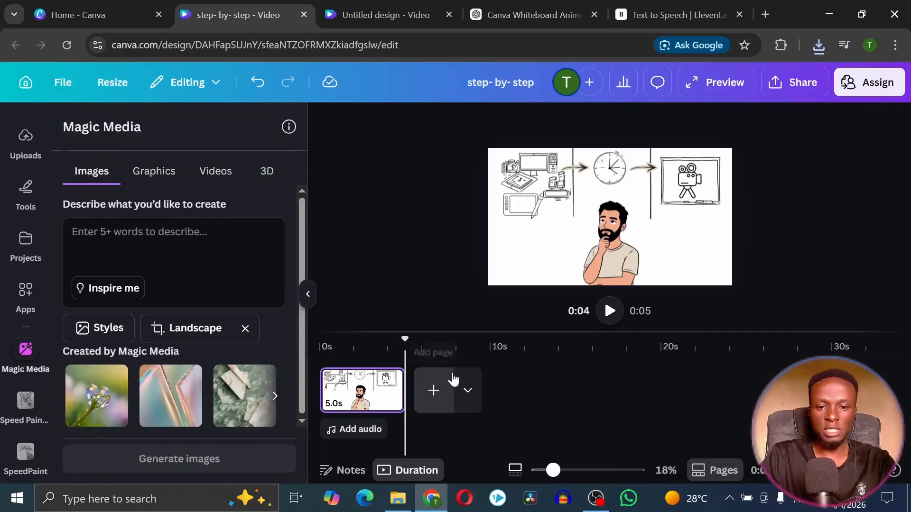
left_click(444, 384)
Ask ChatGPT "write me a good prompt to generate this scene" with the script paragraph starting "But today, with simple tools like Canva"
left_click(527, 15)
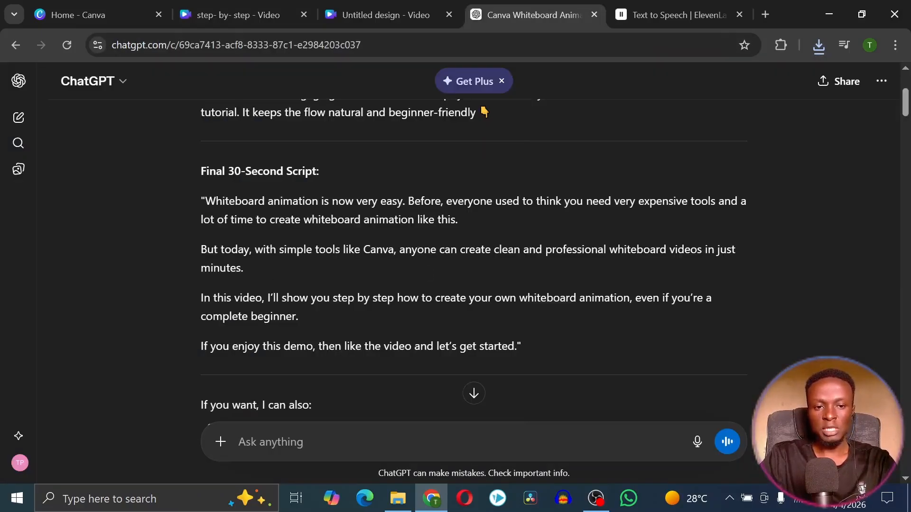
left_click_drag(201, 249, 272, 274)
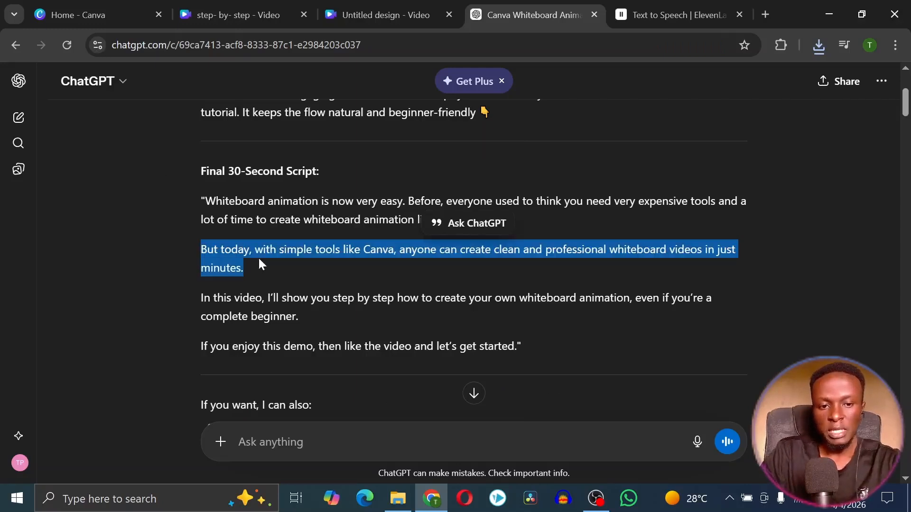
key("ctrl+c")
key("ctrl+v")
key("Home")
type("write me a good prompt to generate this scene")
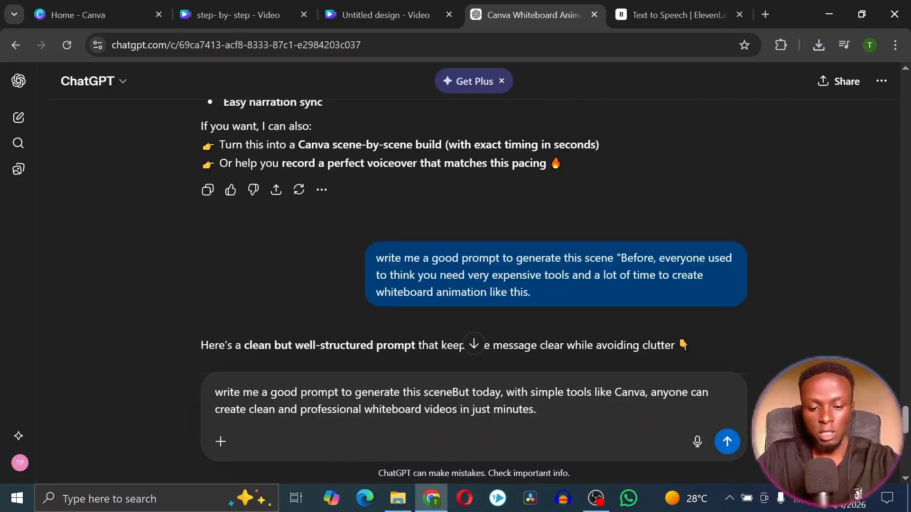
type(", \"")
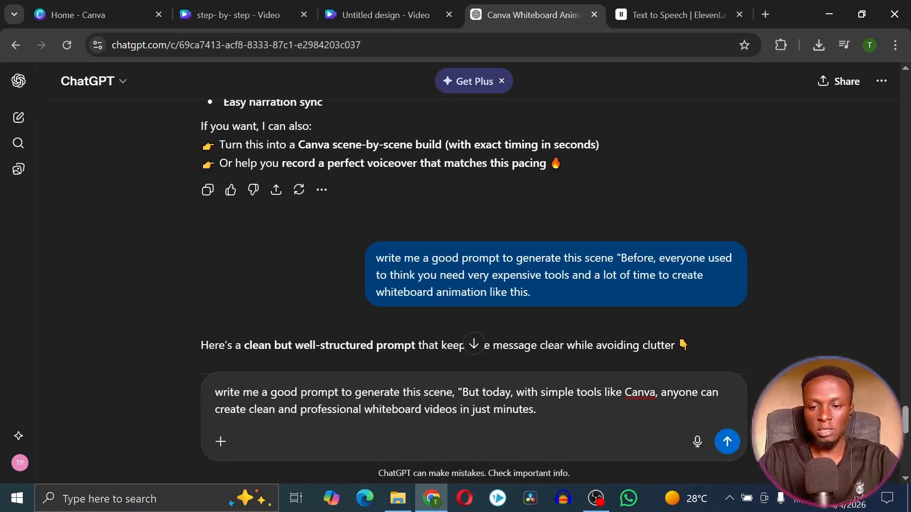
left_click(726, 442)
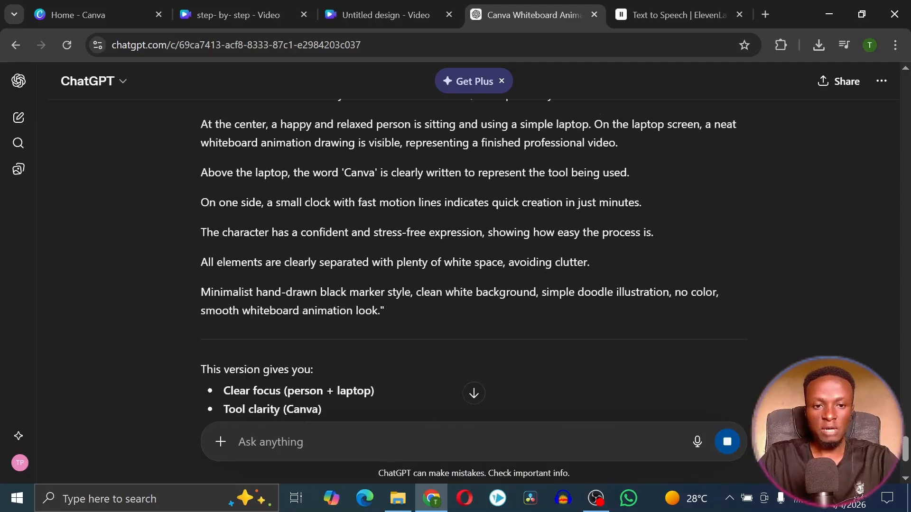
Copy ChatGPT's whole image prompt for the relaxed person with a laptop and return to the Canva video design
scroll(474, 261, "up", 1)
left_click_drag(205, 165, 412, 398)
type("c")
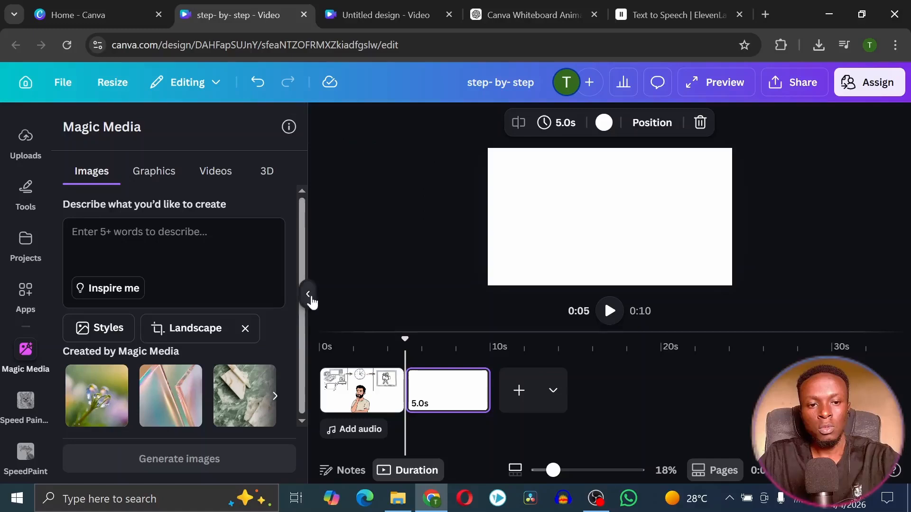
left_click(236, 16)
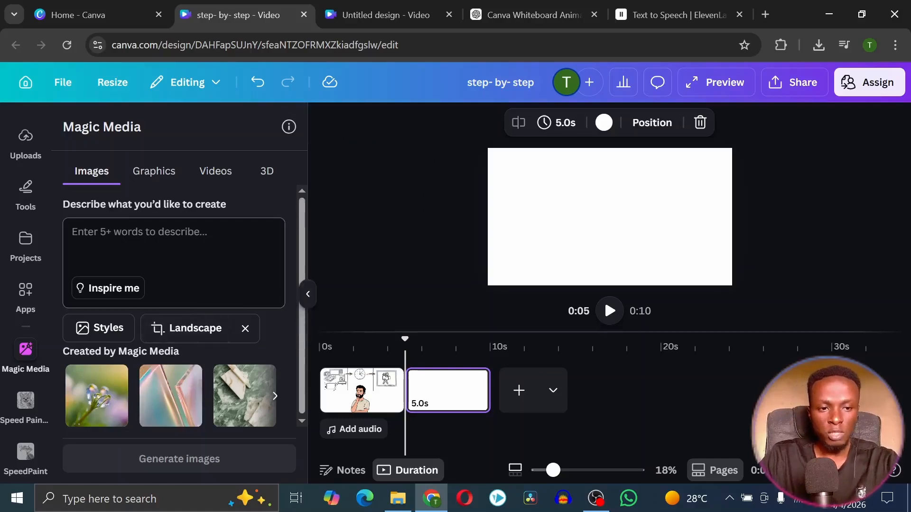
Upload the downloaded PNG of the first page and set it as the Magic Media style reference image
left_click(120, 334)
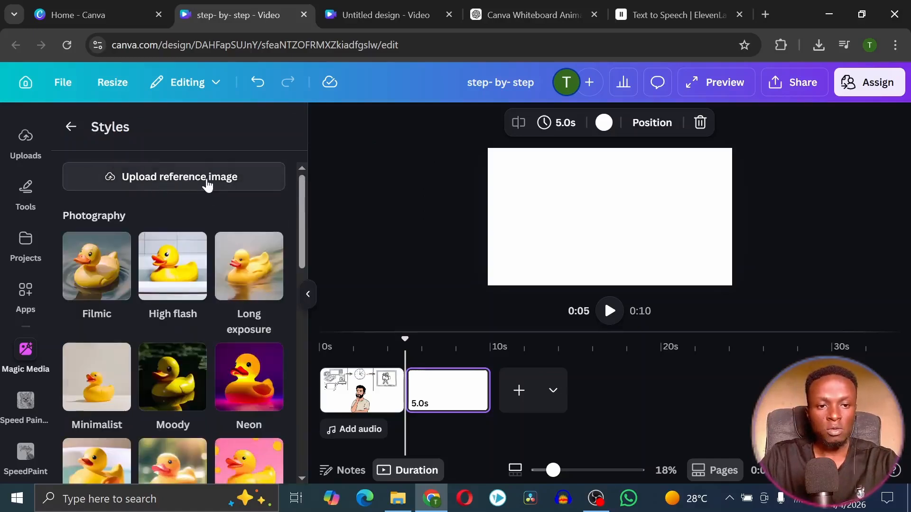
left_click(231, 178)
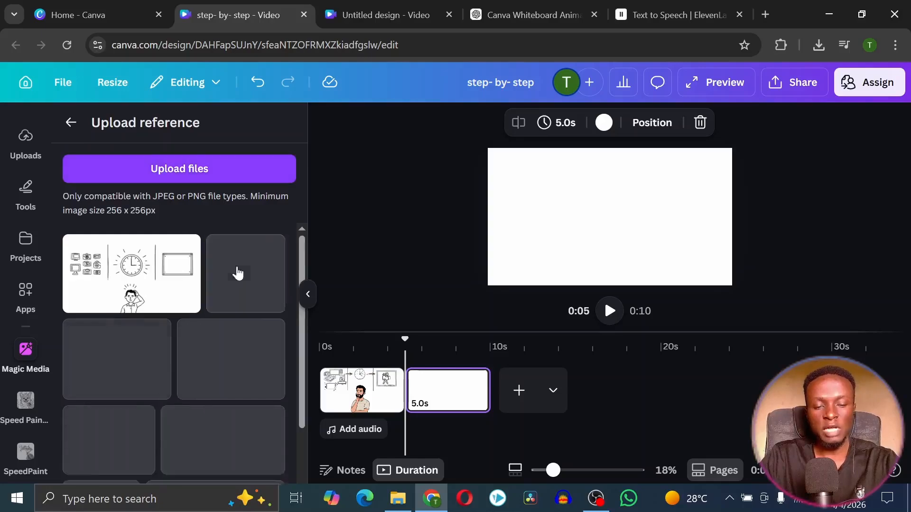
scroll(237, 271, "down", 3)
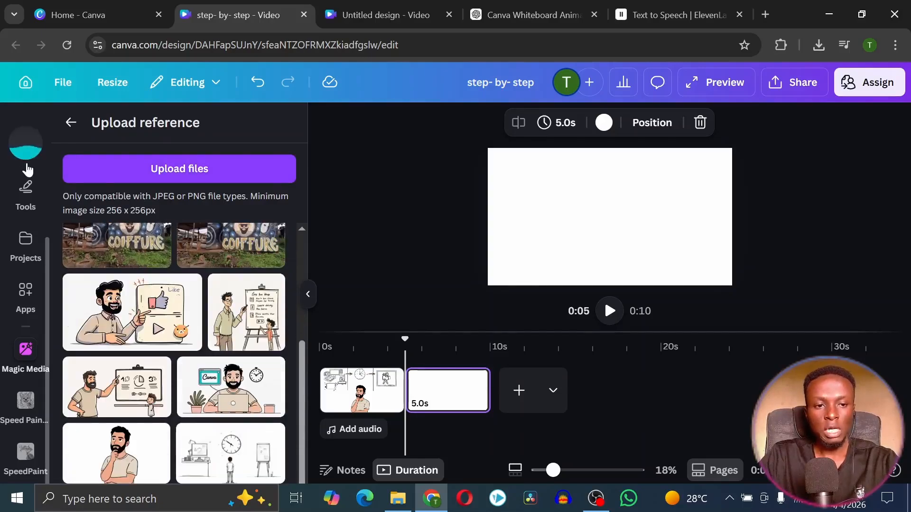
scroll(26, 172, "up", 3)
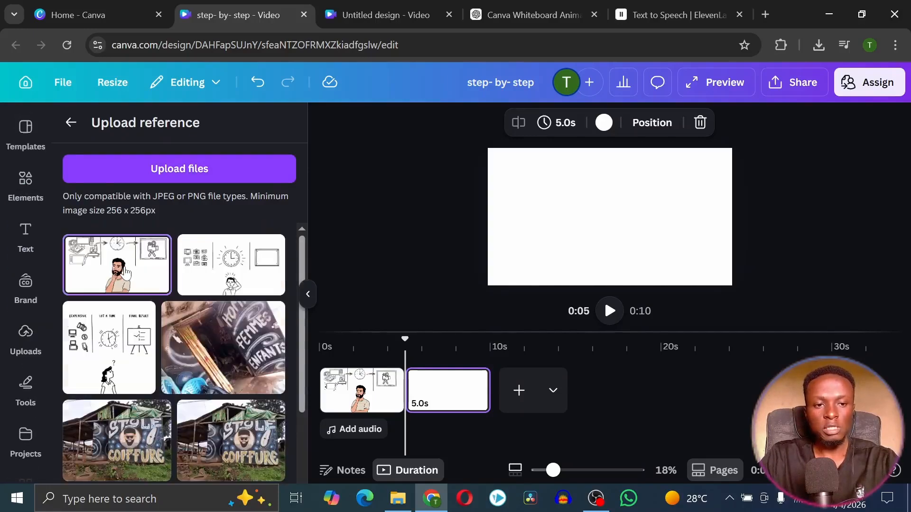
left_click(129, 273)
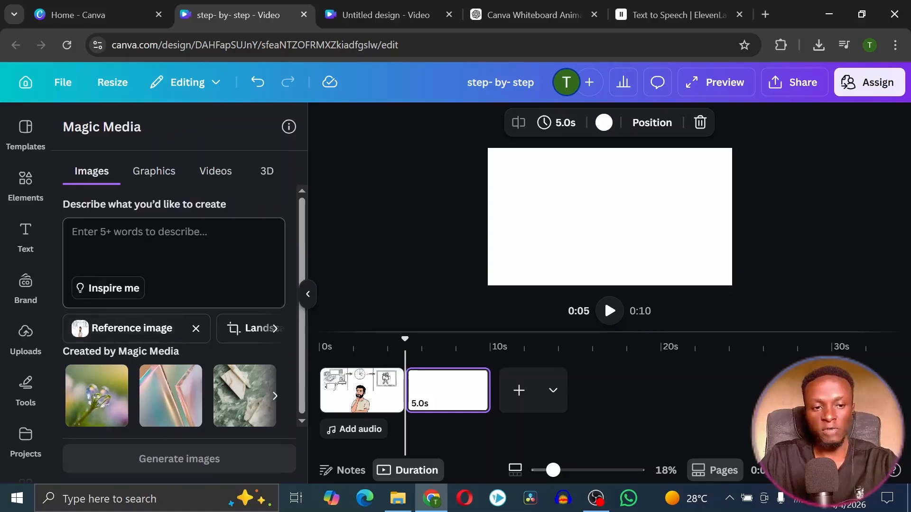
Paste the copied whiteboard scene prompt as the Magic Media description and generate the images
key("ctrl+v")
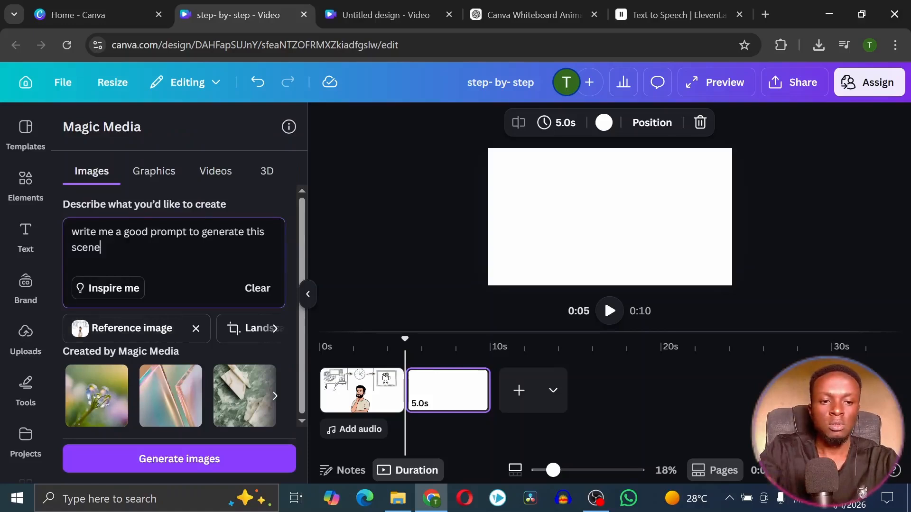
key("ctrl+v")
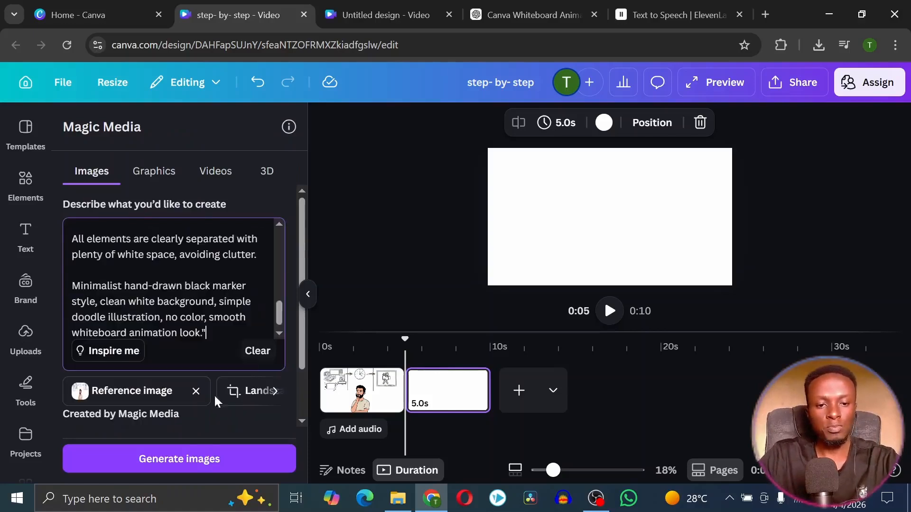
left_click(213, 477)
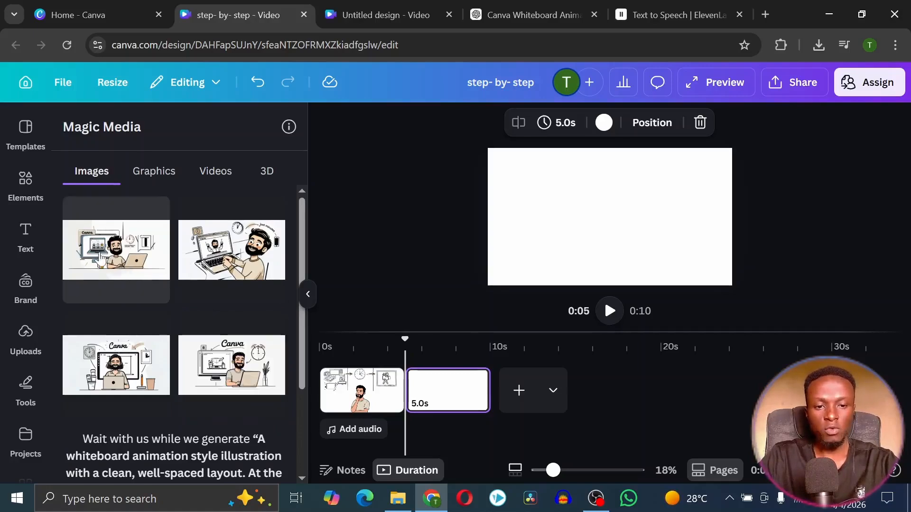
Review the generated images and place the one with the bearded man at his laptop under "Canva" on the second page
scroll(189, 328, "down", 2)
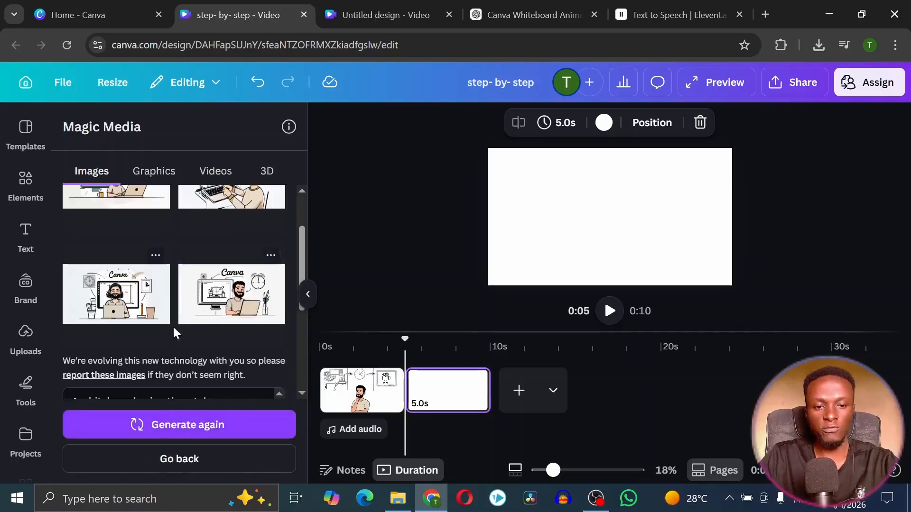
scroll(173, 326, "up", 2)
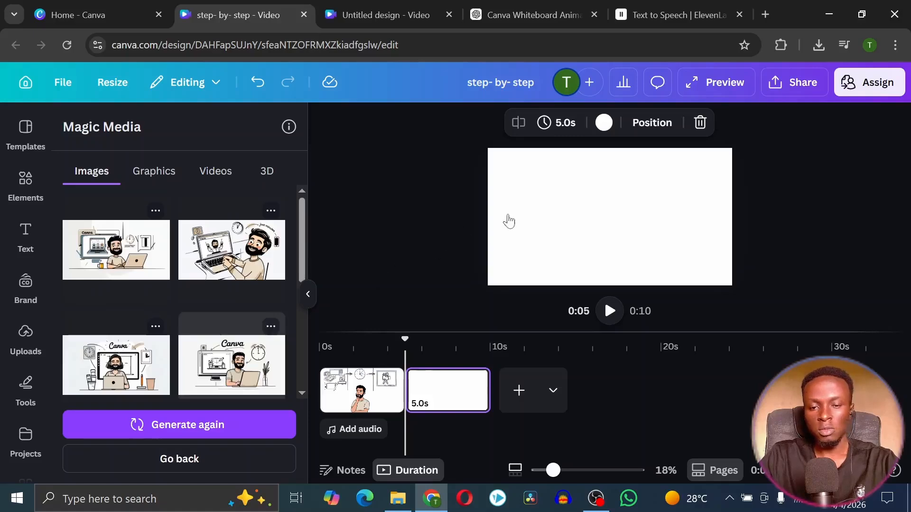
left_click_drag(508, 221, 506, 224)
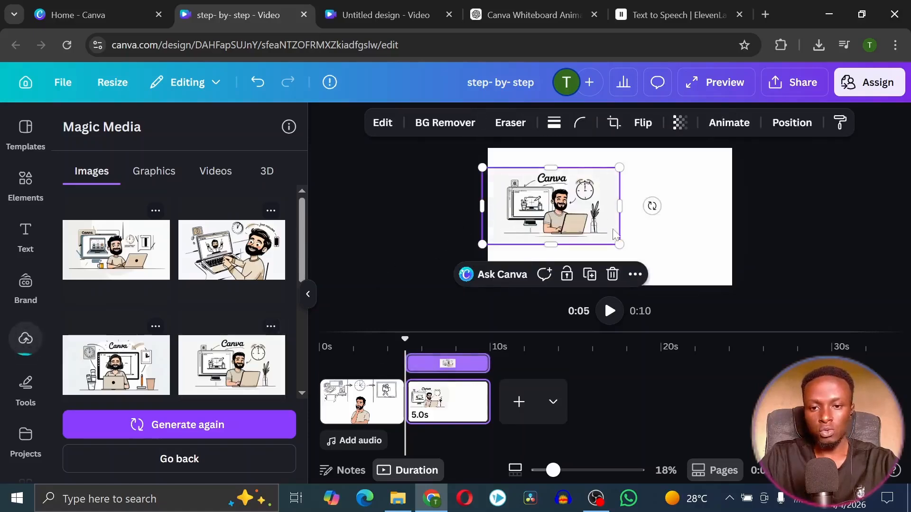
Enlarge the bearded-man laptop image to cover the second page and generate more Magic Media images like it
left_click_drag(618, 243, 727, 285)
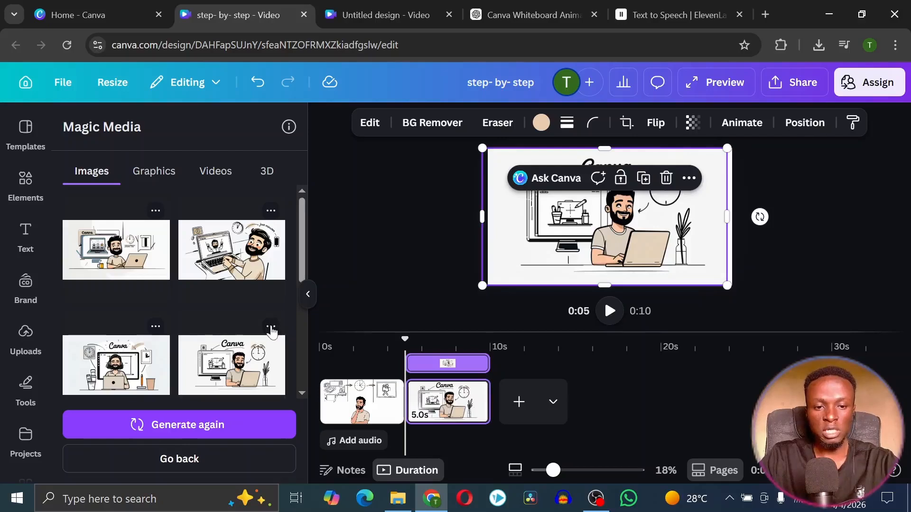
left_click(271, 329)
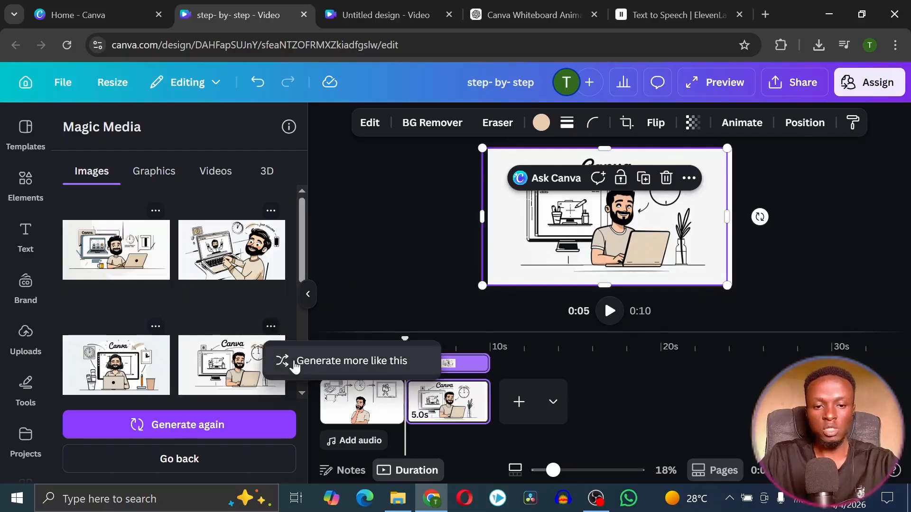
left_click(294, 364)
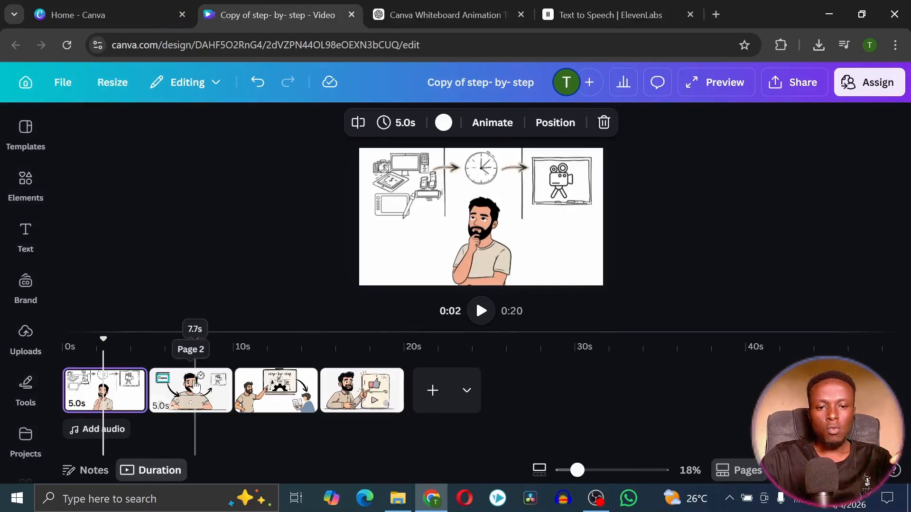
Look through the scene pages of "Copy of step- by- step" and start downloading the design
left_click(188, 401)
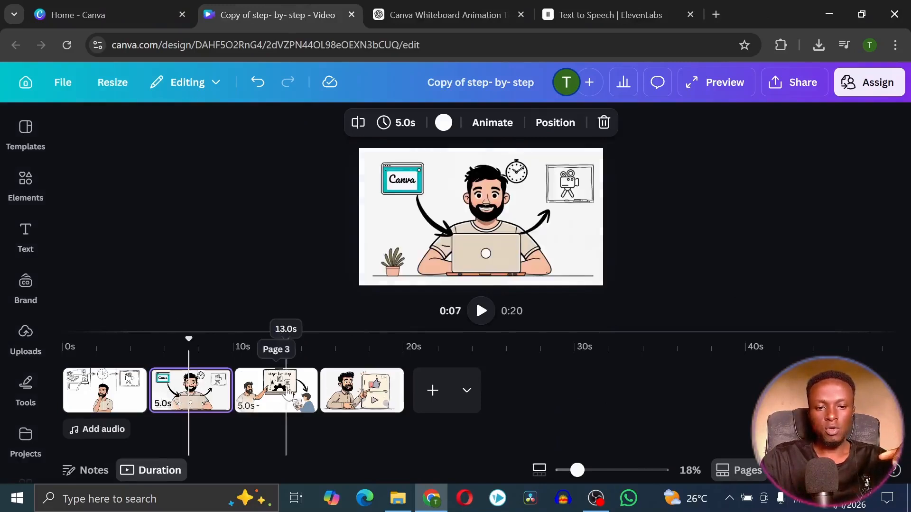
left_click(358, 390)
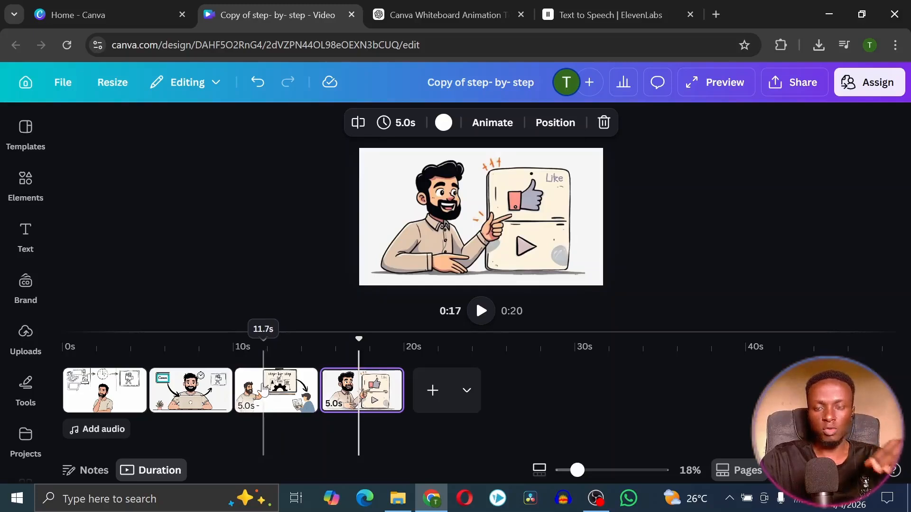
left_click(106, 390)
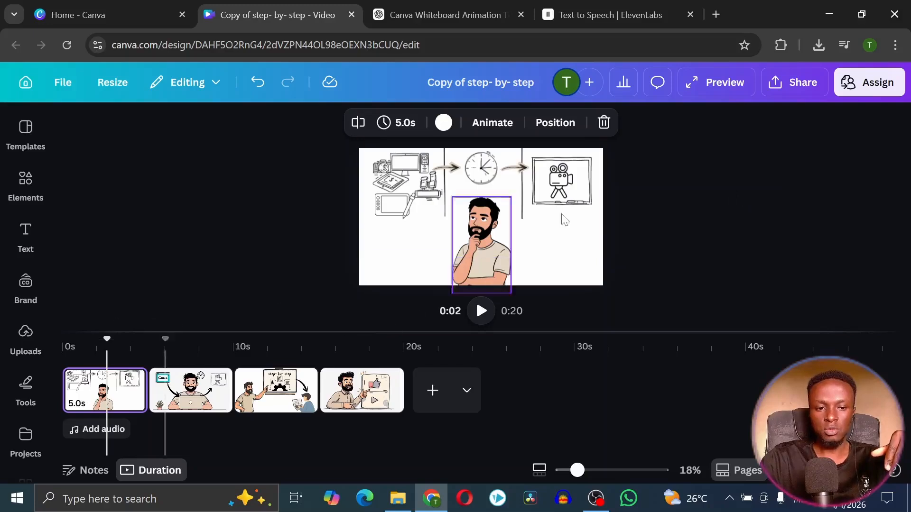
left_click(814, 87)
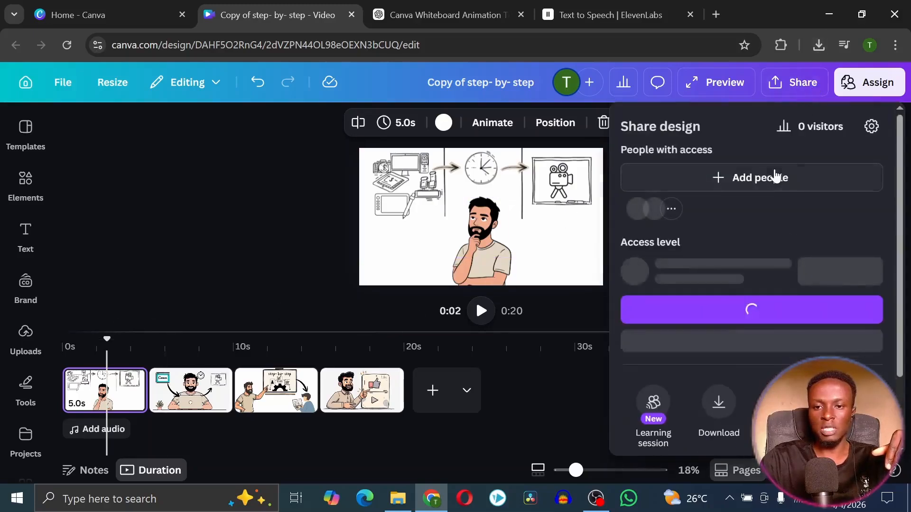
left_click(719, 405)
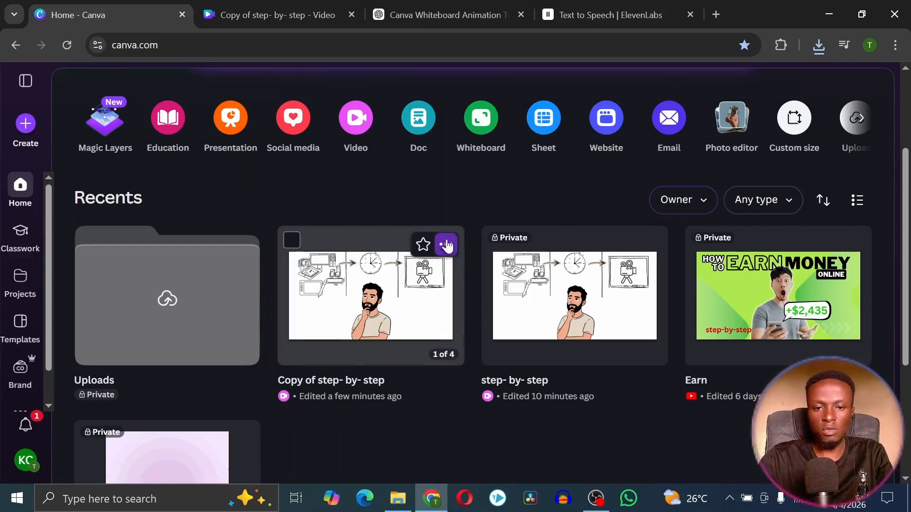
Make a copy of the "Copy of step- by- step" design from the Canva home page and open it
left_click(444, 244)
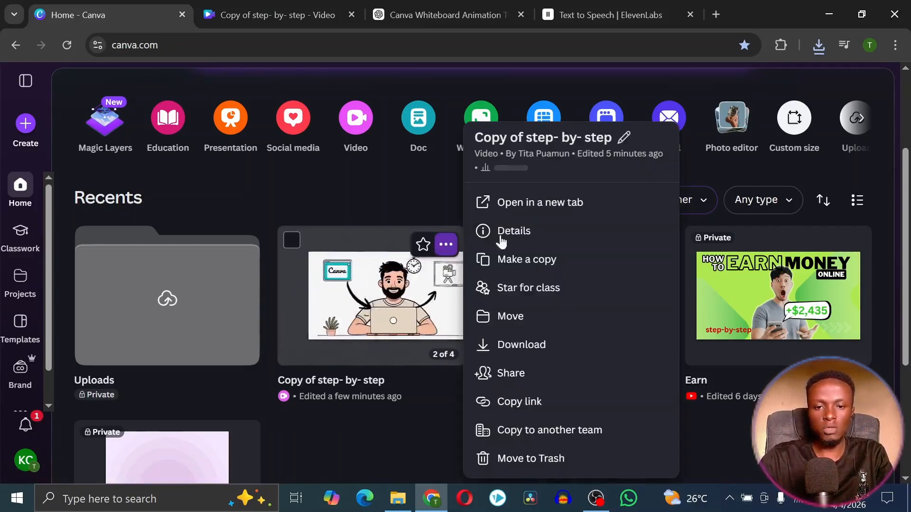
left_click(541, 262)
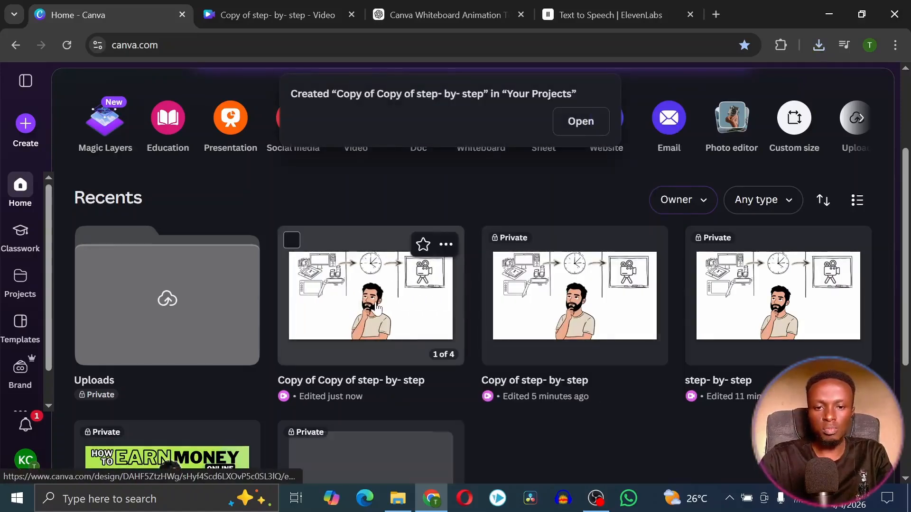
left_click(374, 308)
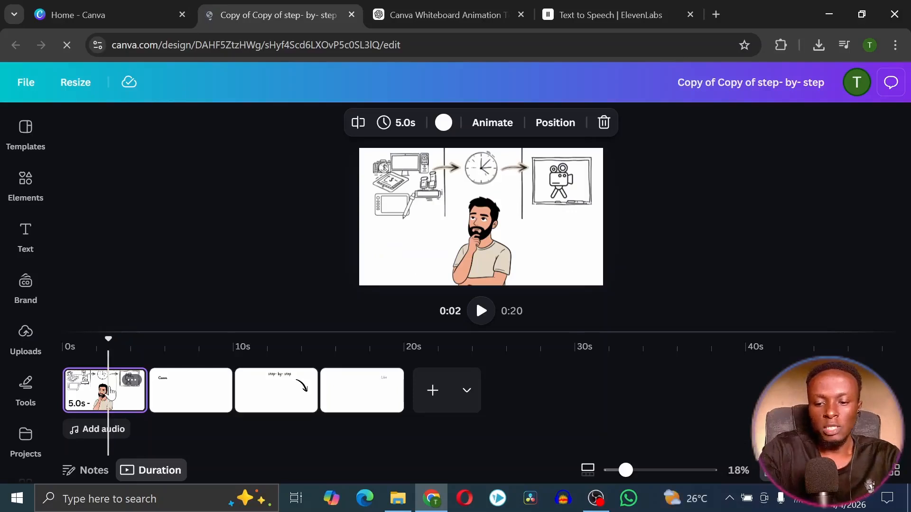
Clear the scene pages down to one blank page and bring the scene images from the Downloads folder into the uploads
key("Delete")
key("Delete")
key("Delete")
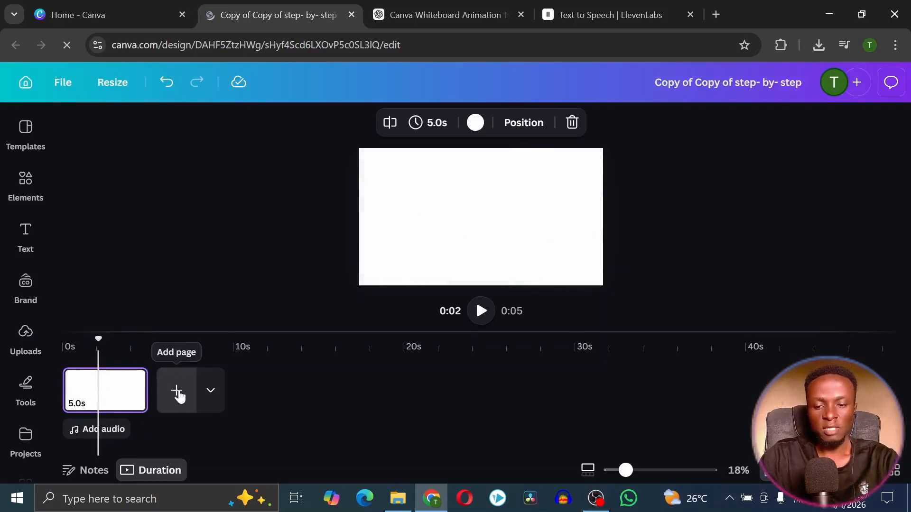
left_click(26, 337)
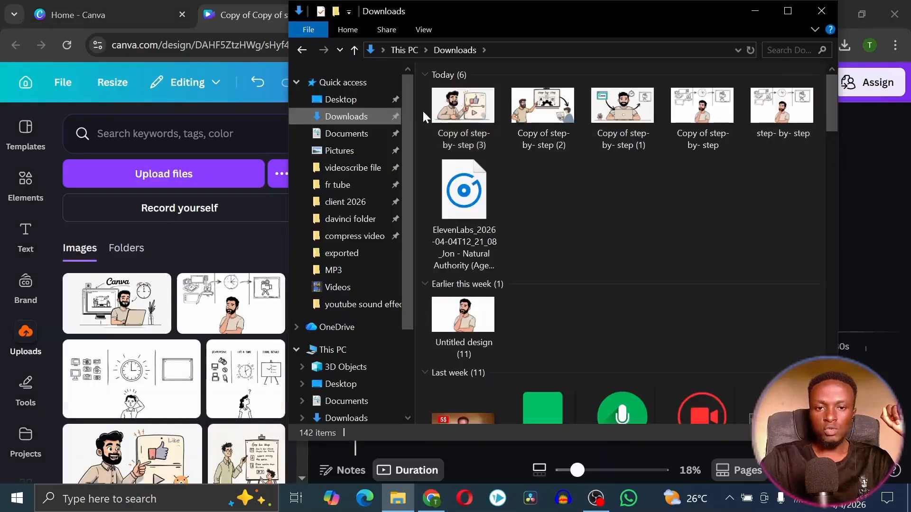
mouse_move(423, 112)
left_mouse_down()
mouse_move(571, 98)
mouse_move(692, 104)
mouse_move(316, 264)
mouse_move(180, 368)
left_mouse_up()
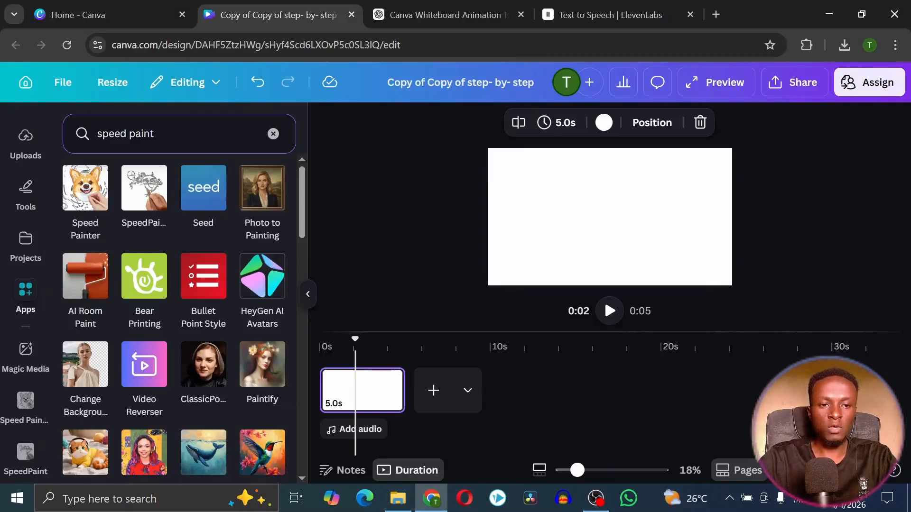
Load Copy of step- by- step.png into the Speed Painter app and set the sketch duration to 3s
left_click(136, 189)
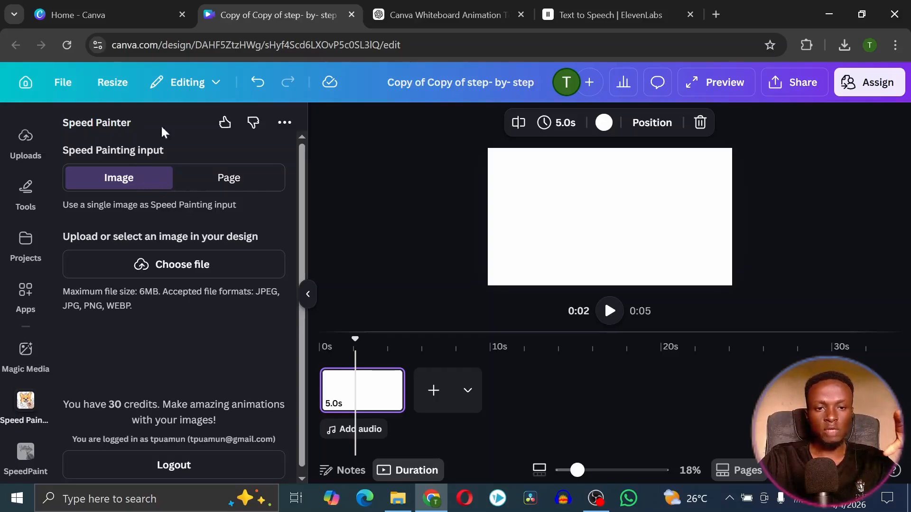
left_click(203, 267)
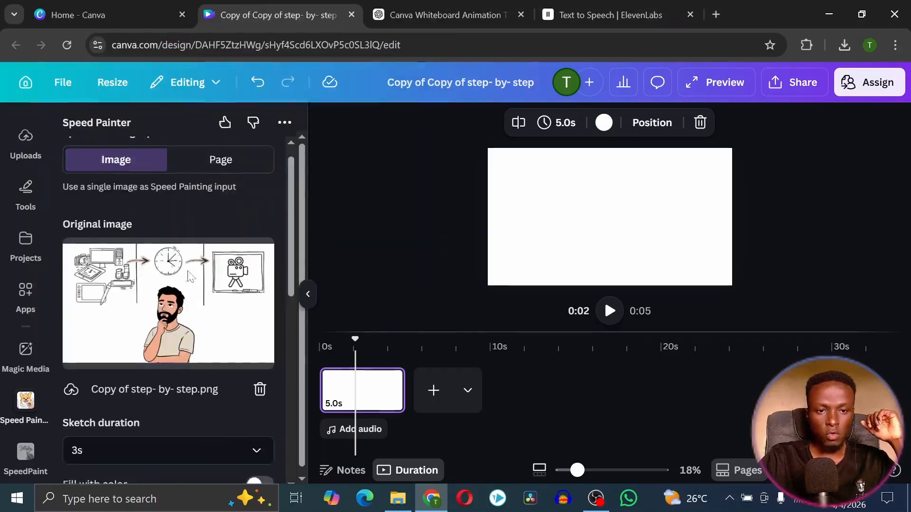
scroll(187, 271, "down", 3)
scroll(186, 270, "down", 2)
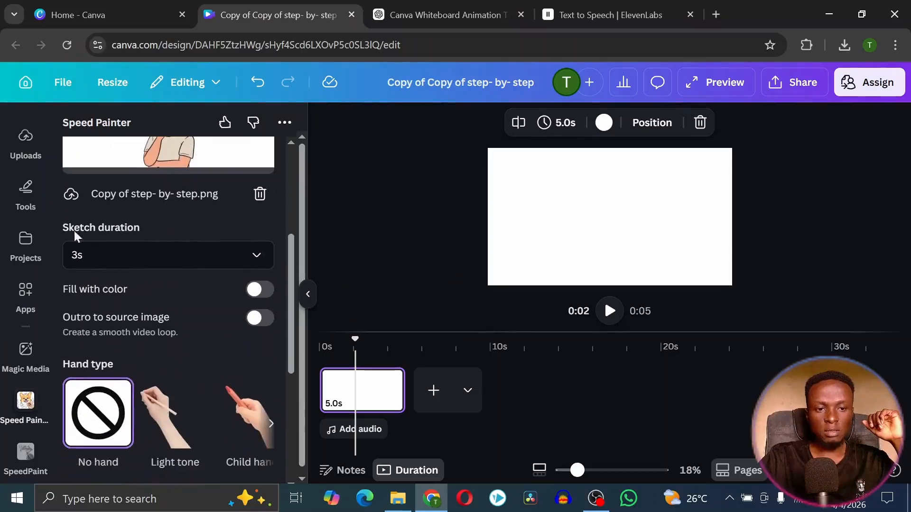
left_click(251, 256)
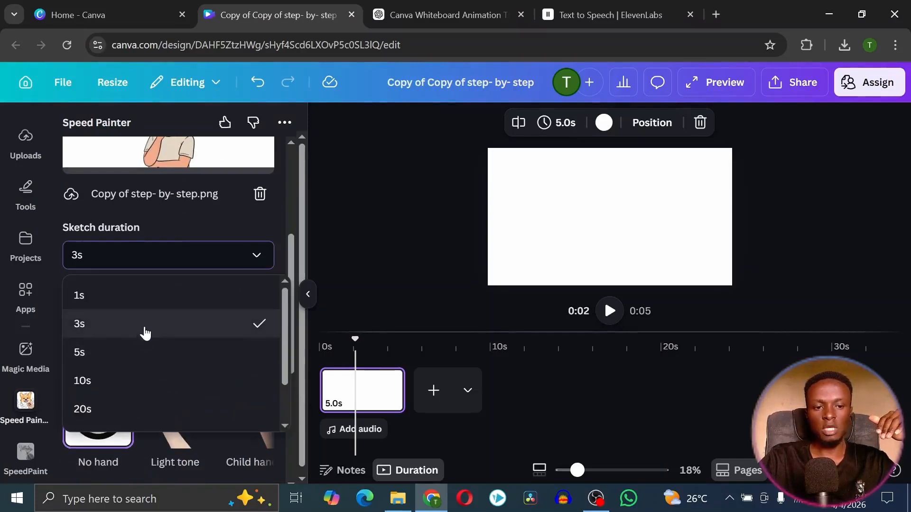
left_click(146, 332)
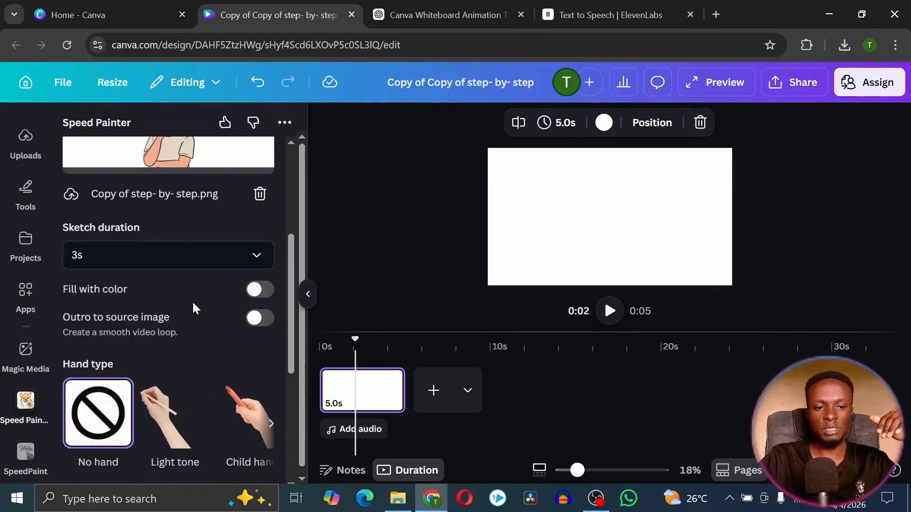
Generate the speed painting video with the Medium tone hand on the White board canvas, and play it back
scroll(193, 301, "up", 3)
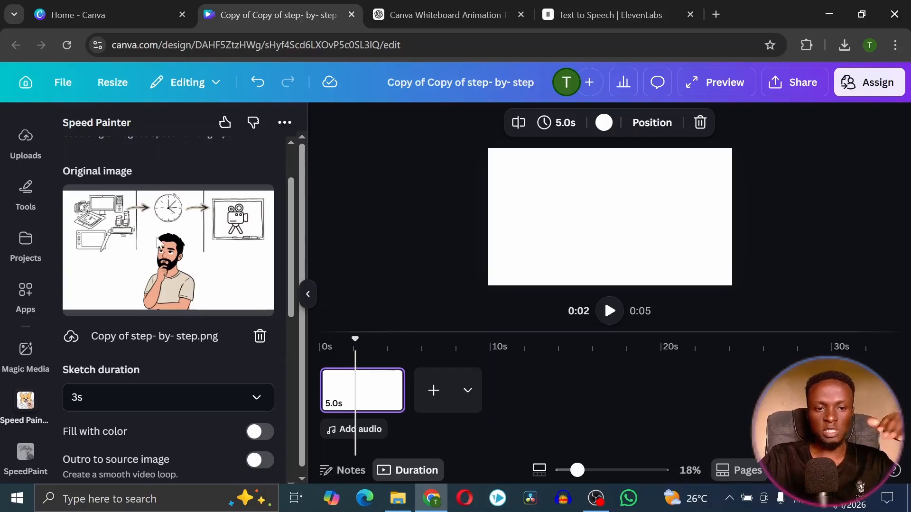
scroll(189, 251, "down", 1)
scroll(190, 251, "down", 4)
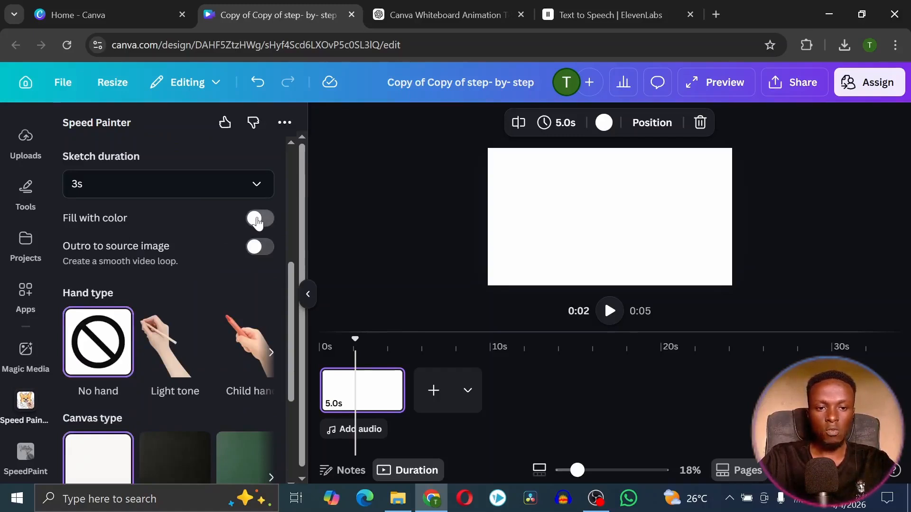
scroll(192, 240, "down", 2)
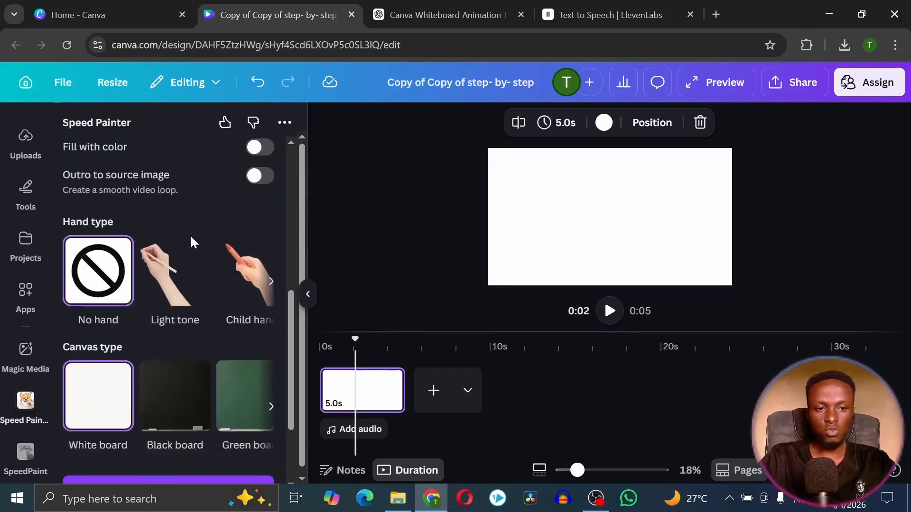
left_click(271, 282)
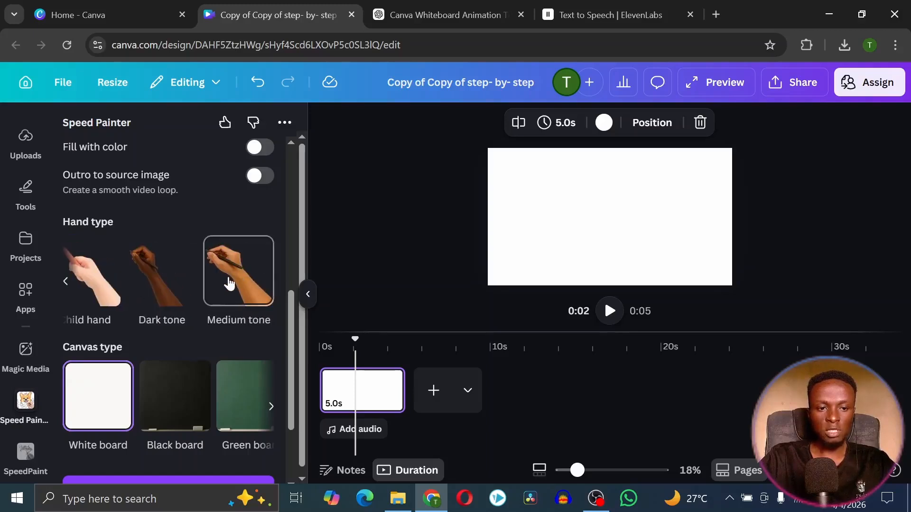
scroll(230, 284, "down", 3)
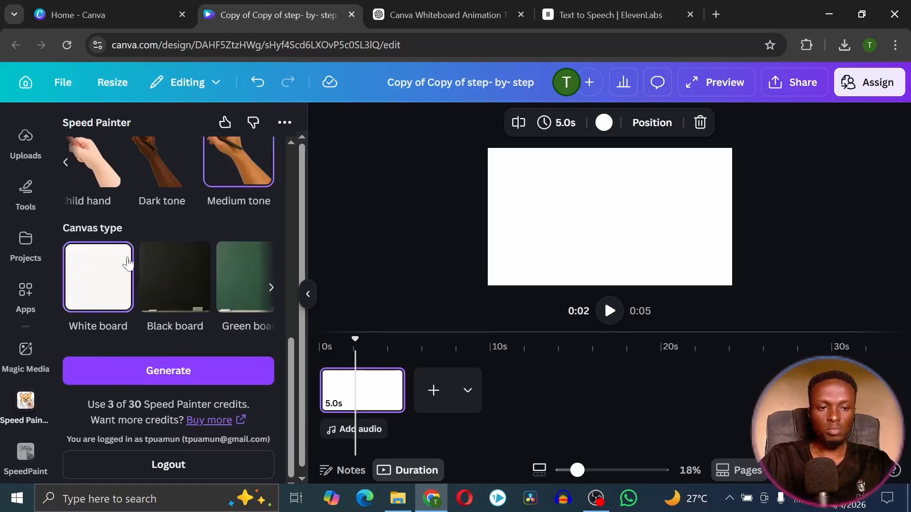
left_click(271, 288)
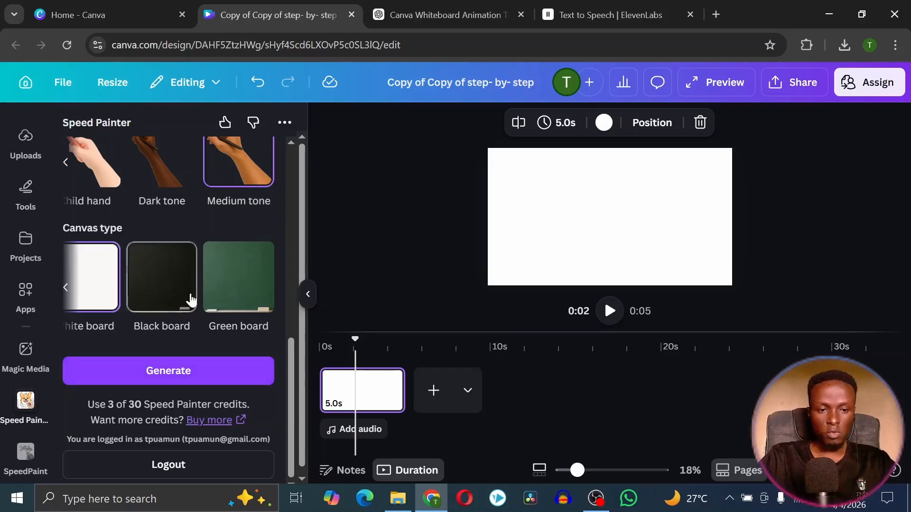
left_click(188, 374)
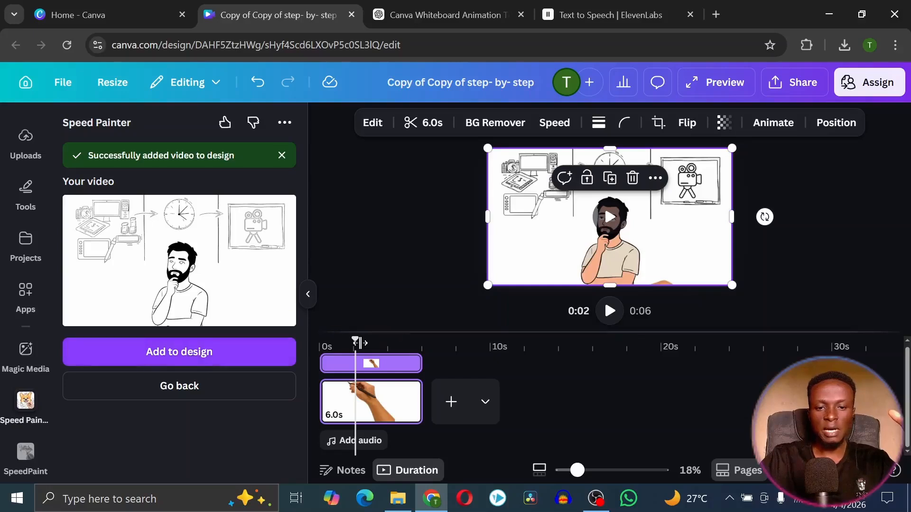
left_click(485, 284)
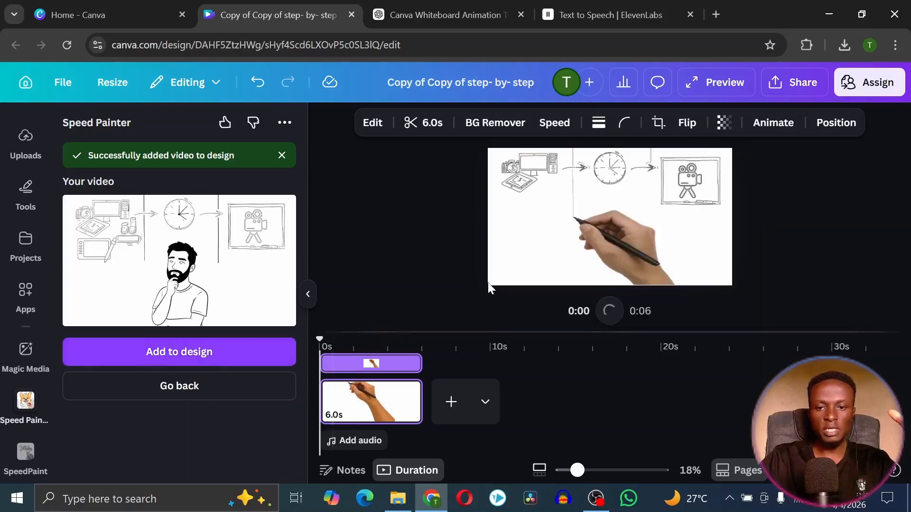
left_click(609, 310)
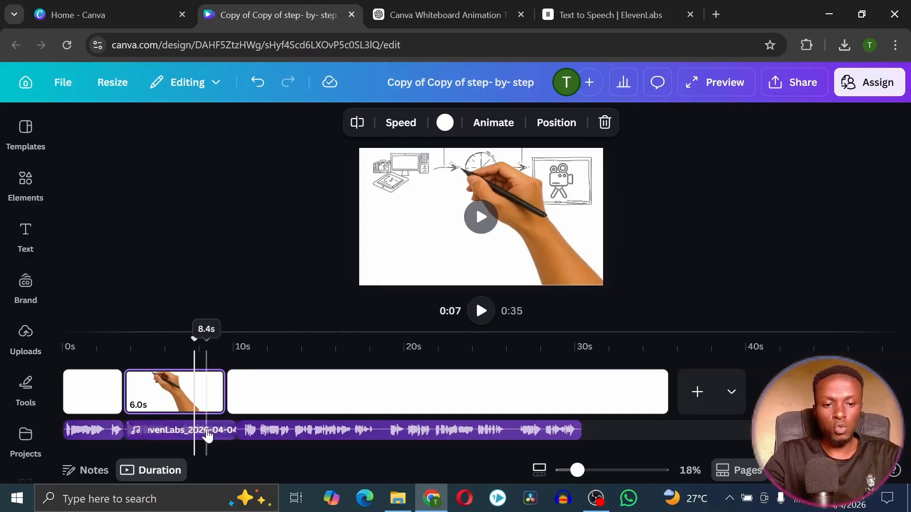
Remove the 6.0s hand-drawing page and split the long blank page at about 10 seconds, where the second voiceover clip ends
key("Delete")
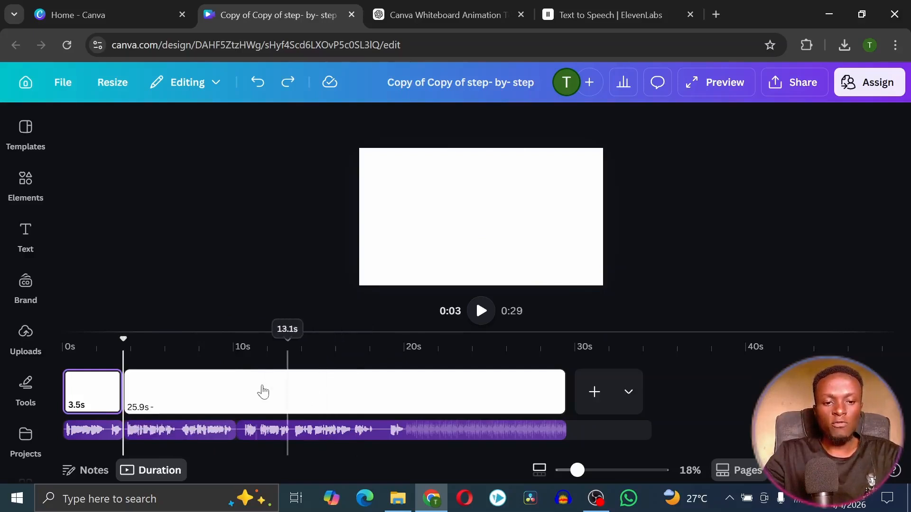
left_click(236, 398)
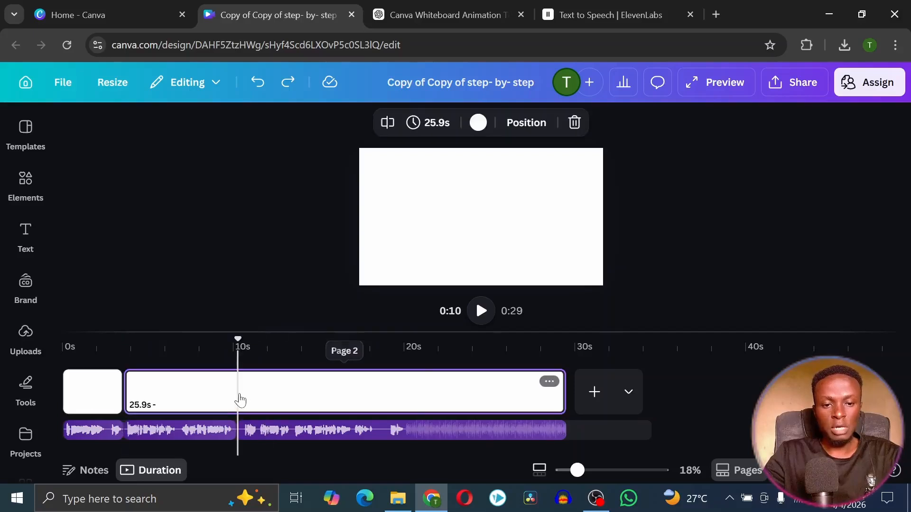
right_click(239, 399)
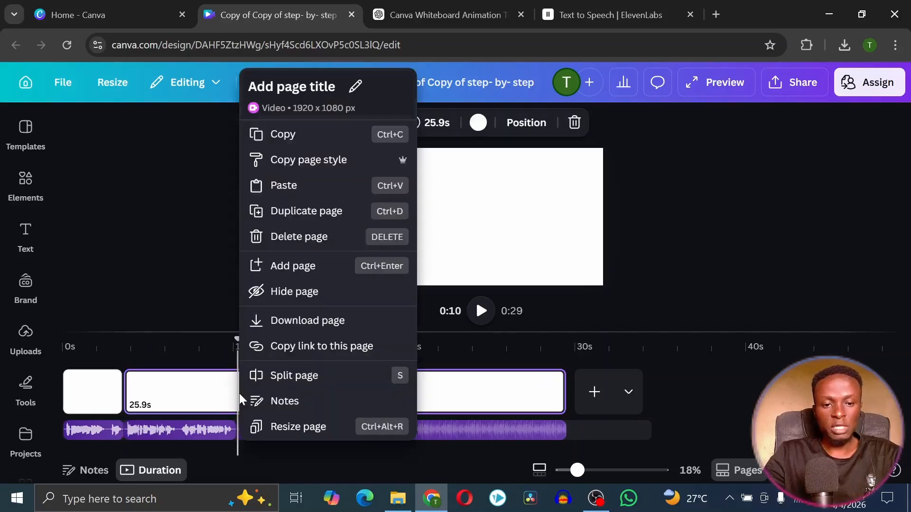
left_click(299, 377)
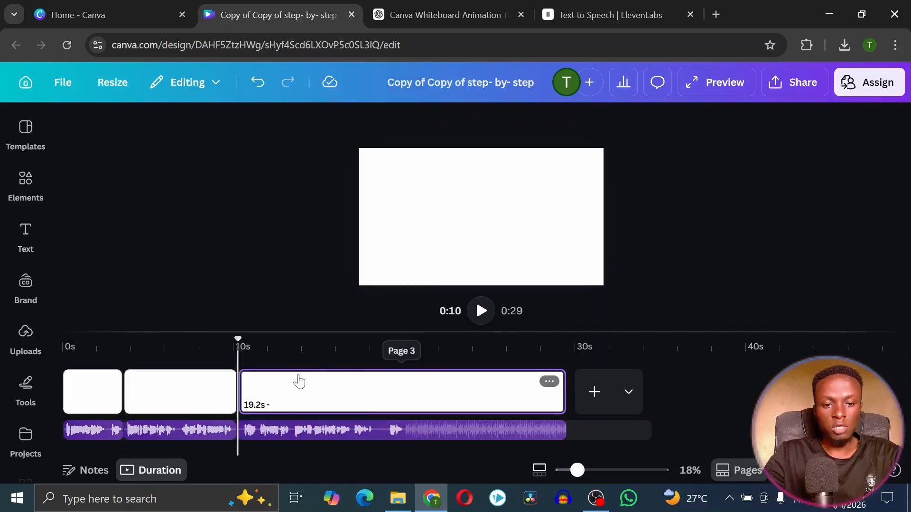
Split the third blank page at about 18 seconds, aligned with the pause in the voiceover
left_click(351, 352)
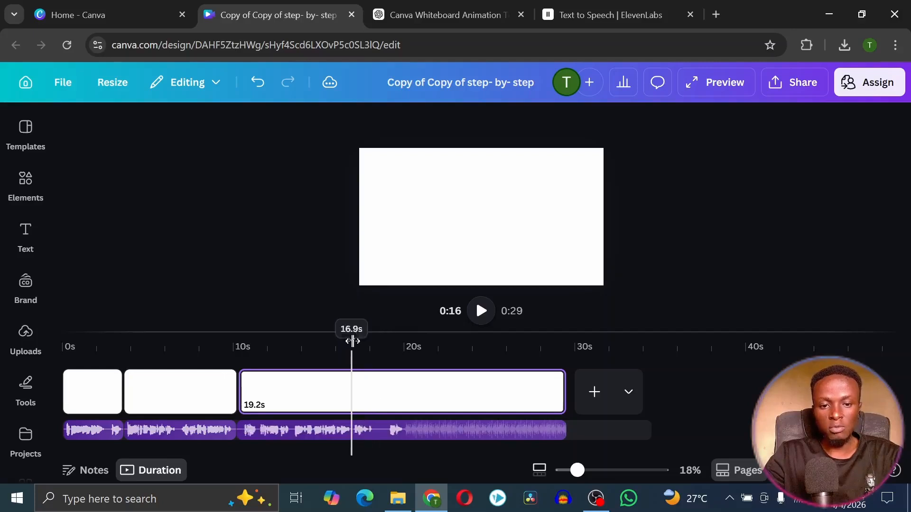
left_click_drag(351, 338, 378, 338)
right_click(378, 404)
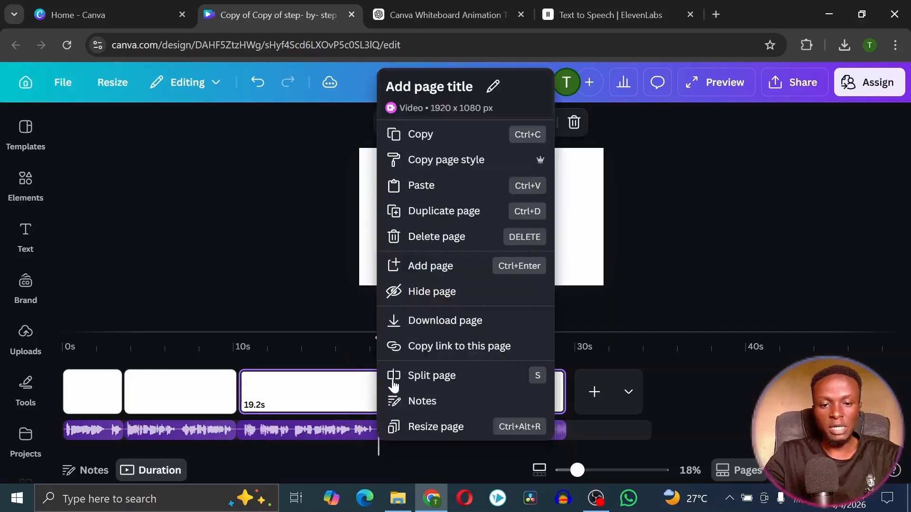
left_click(436, 377)
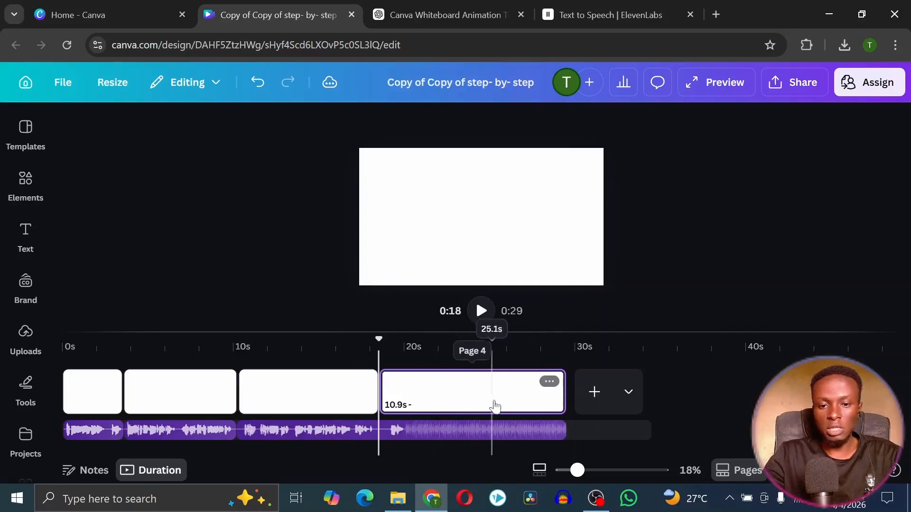
Open the Speed Painter app and load the thinking-man scene image as its input for the second page
left_click(224, 392)
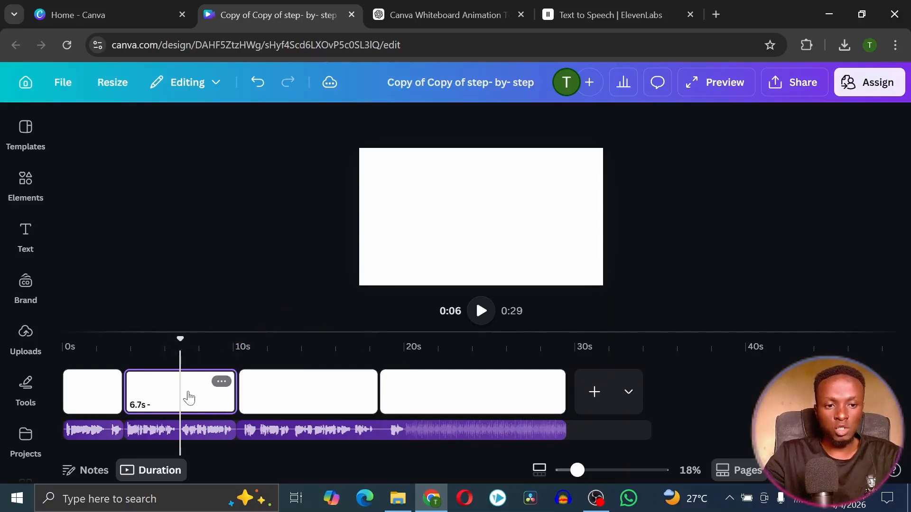
left_click(26, 332)
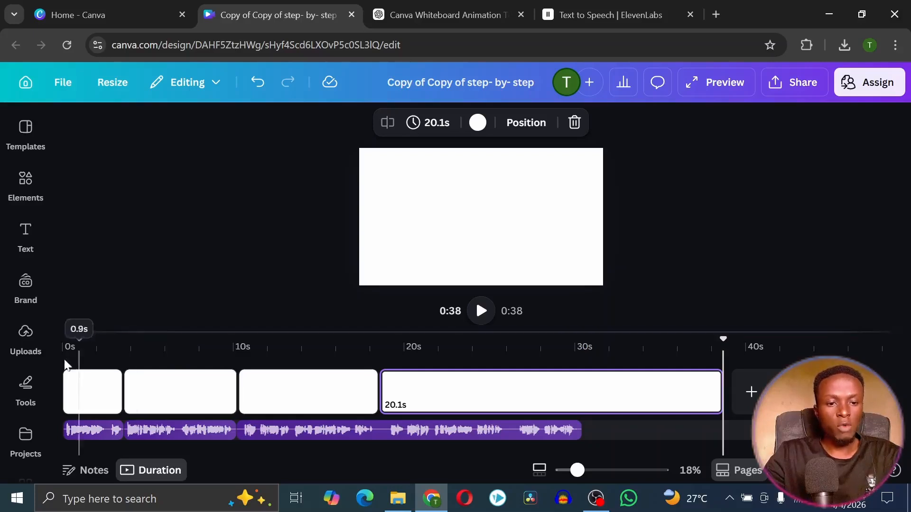
left_click(26, 338)
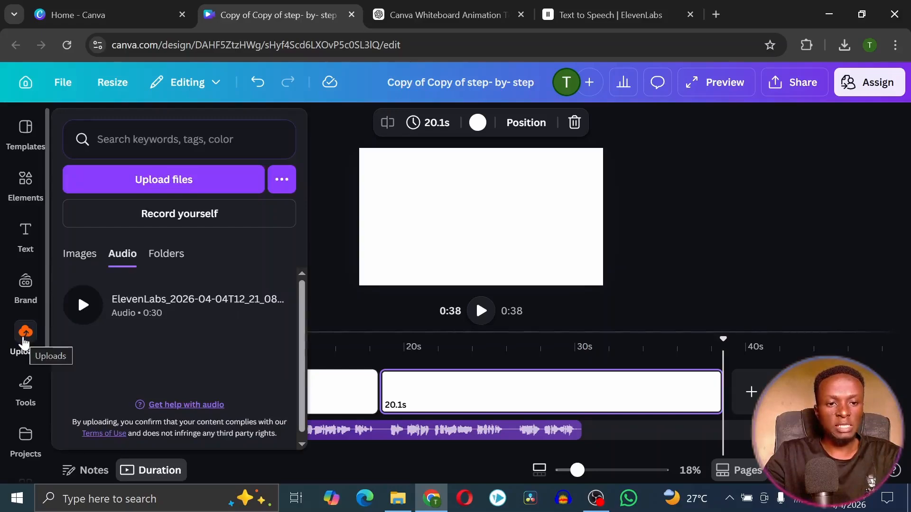
scroll(23, 342, "down", 5)
left_click(24, 399)
left_click(226, 402)
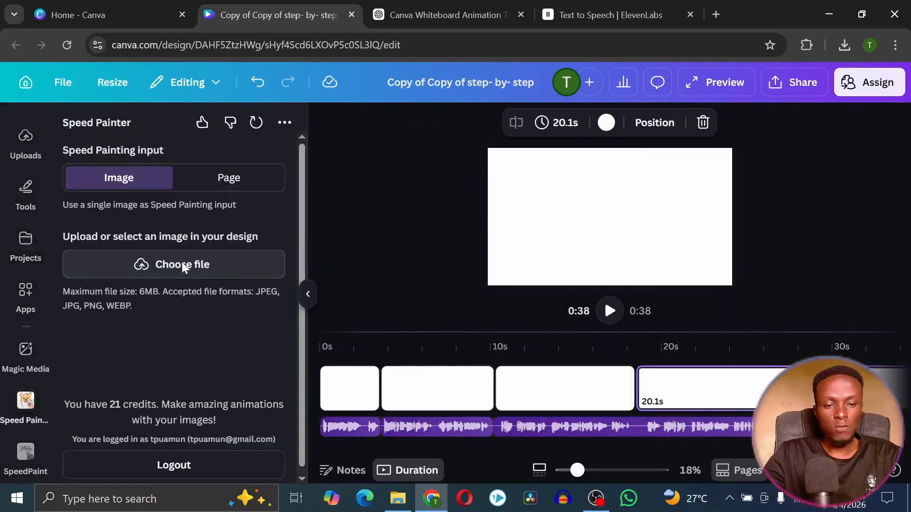
left_click(178, 265)
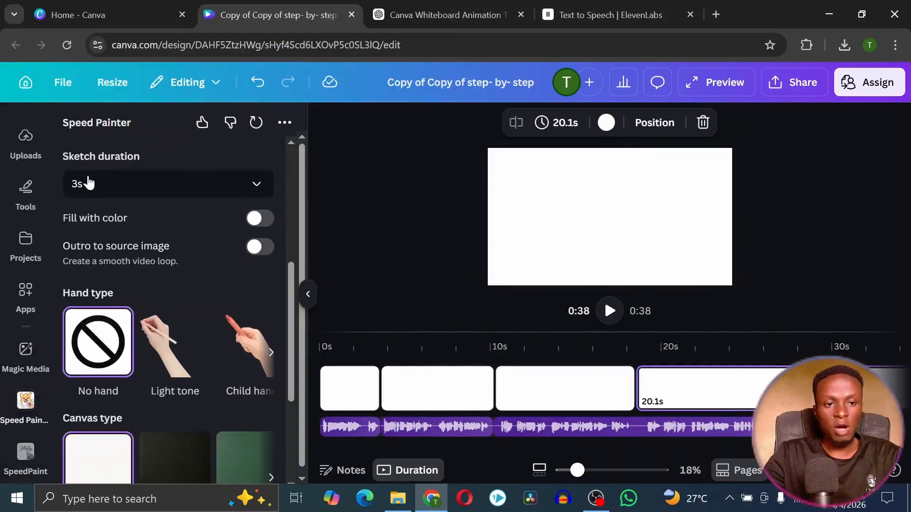
Generate the speed painting with a 3s sketch, a 1s color fill and the White board canvas, and put it on the second page
left_click(239, 184)
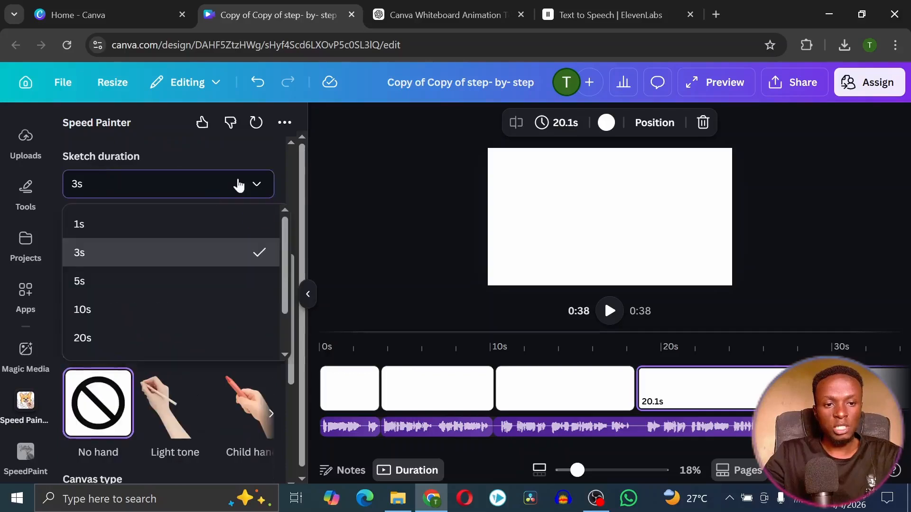
left_click(118, 259)
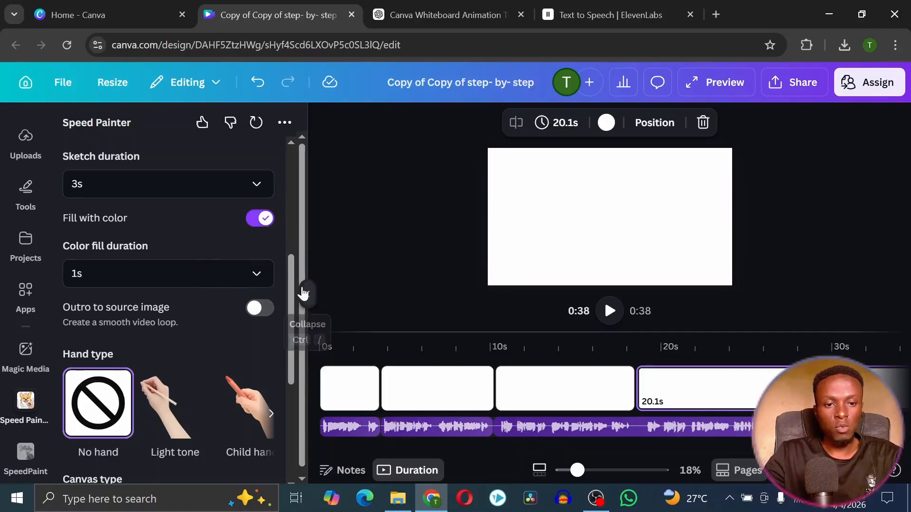
scroll(189, 363, "down", 5)
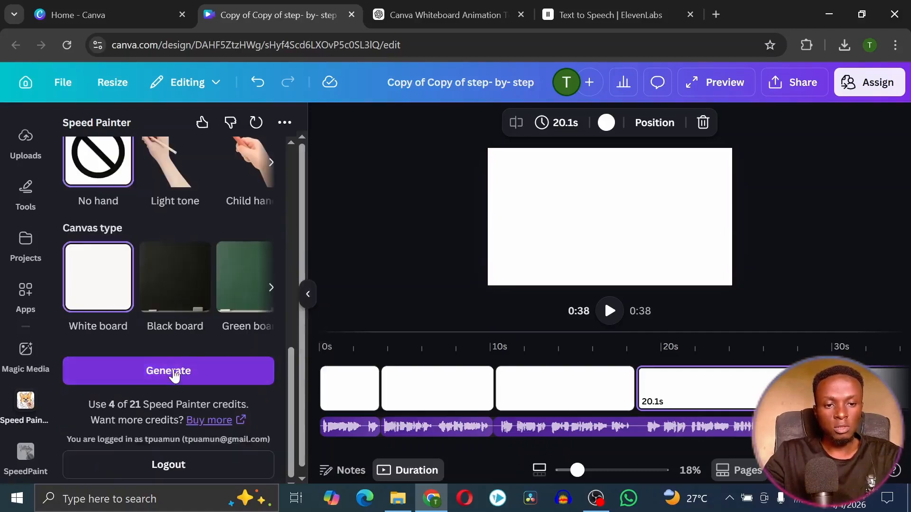
left_click(174, 373)
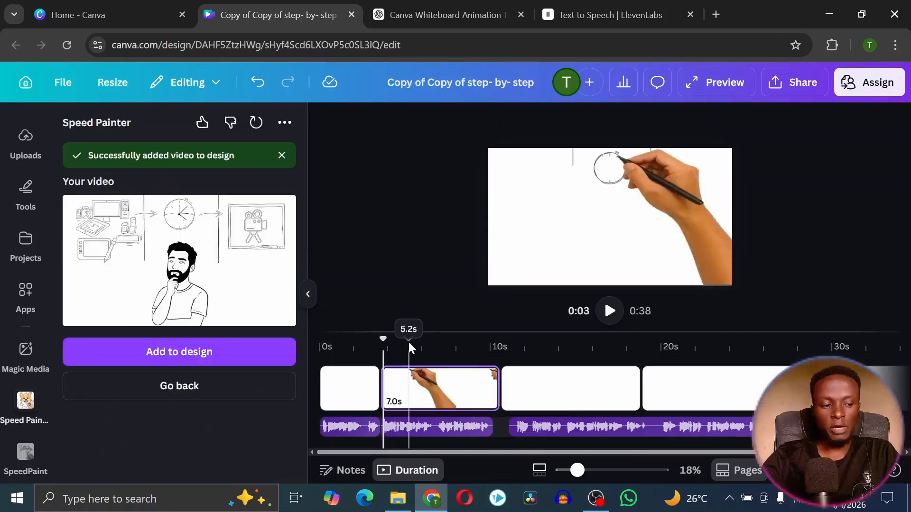
Play back the hand-drawn second page, compare its end with the voiceover clip, and return to the start of the timeline
left_click(609, 310)
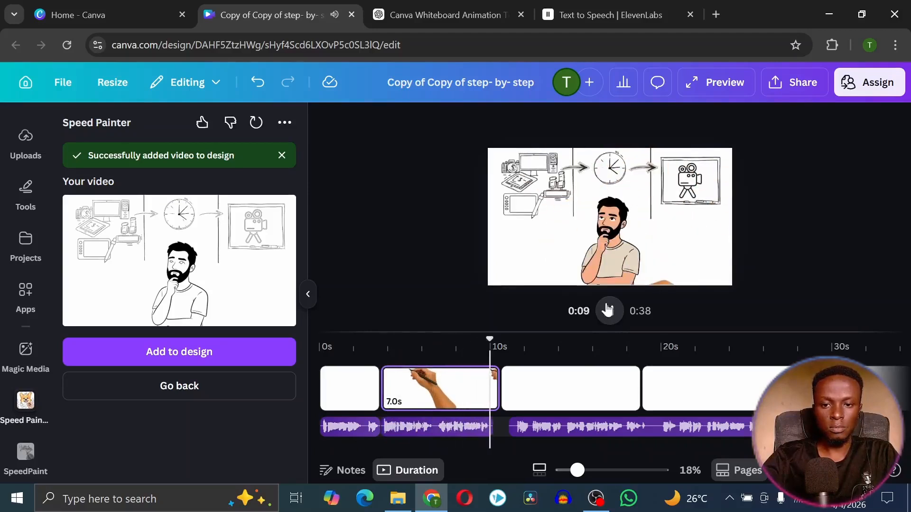
left_click(608, 309)
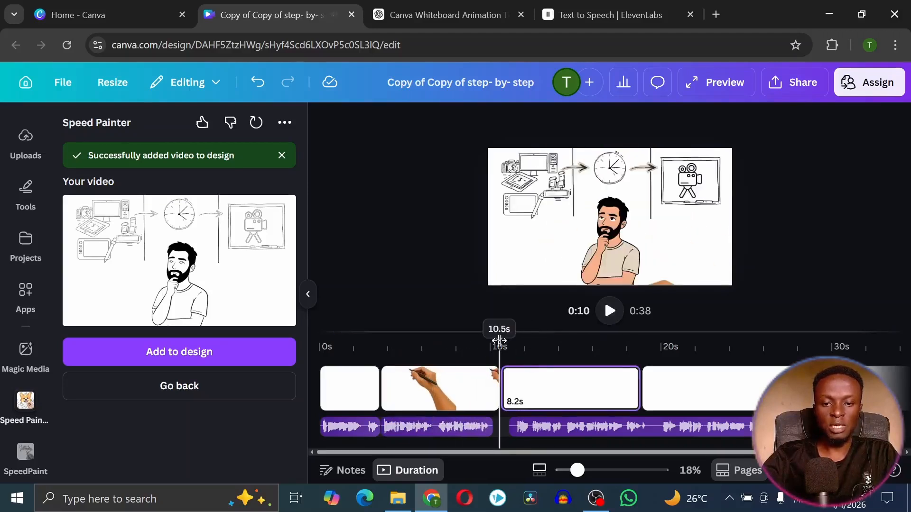
left_click_drag(499, 340, 495, 340)
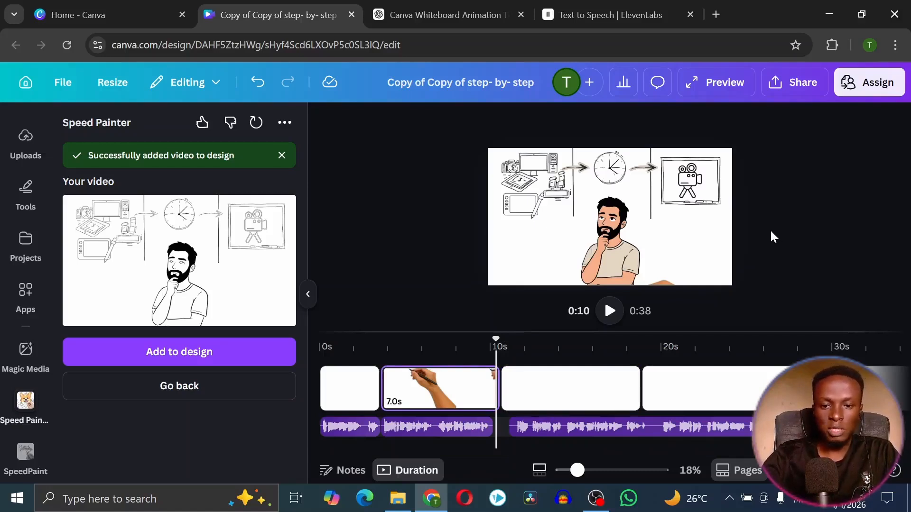
left_click_drag(495, 339, 320, 339)
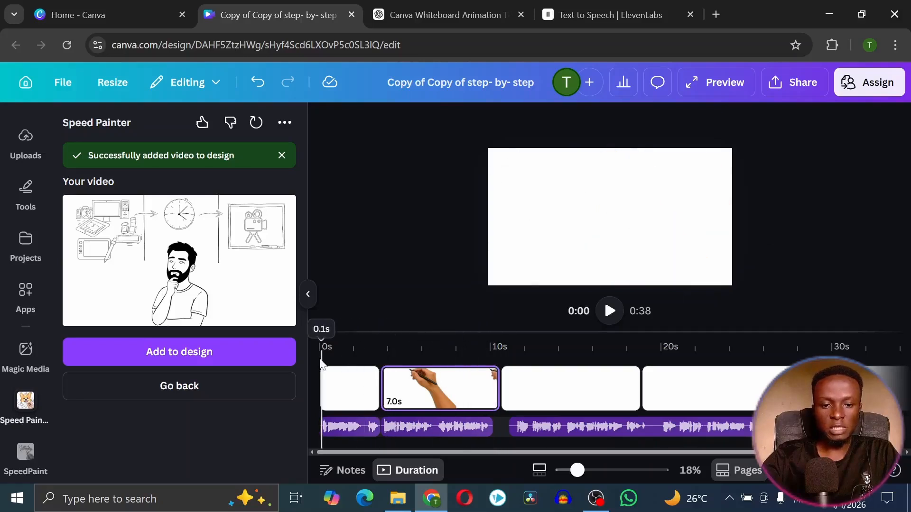
Put the text "Whiteboard animation is now very easy" on the blank first page in Playwrite US at size 102
left_click(341, 375)
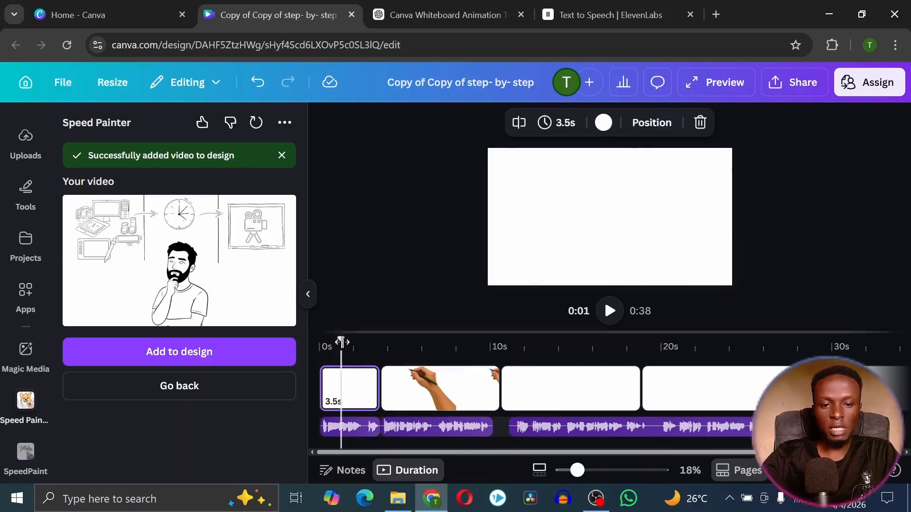
left_click_drag(340, 339, 322, 339)
key("ctrl+z")
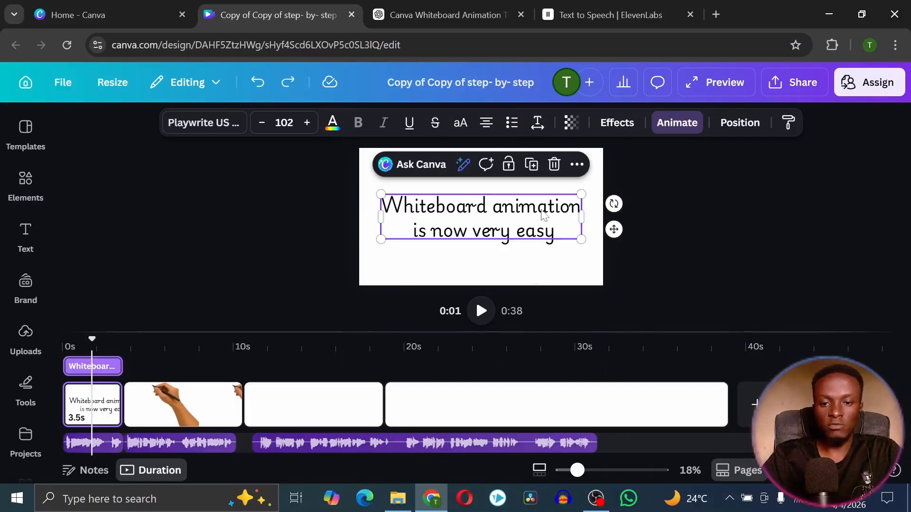
Give the first page's text a Typewriter animation on both enter and exit, with Character writing style, and fine-tune its speed
left_click(679, 124)
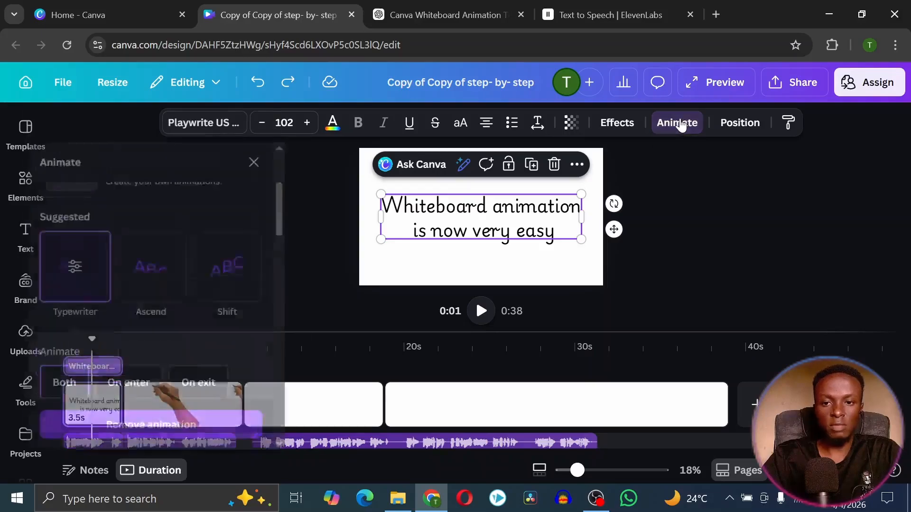
scroll(157, 305, "down", 5)
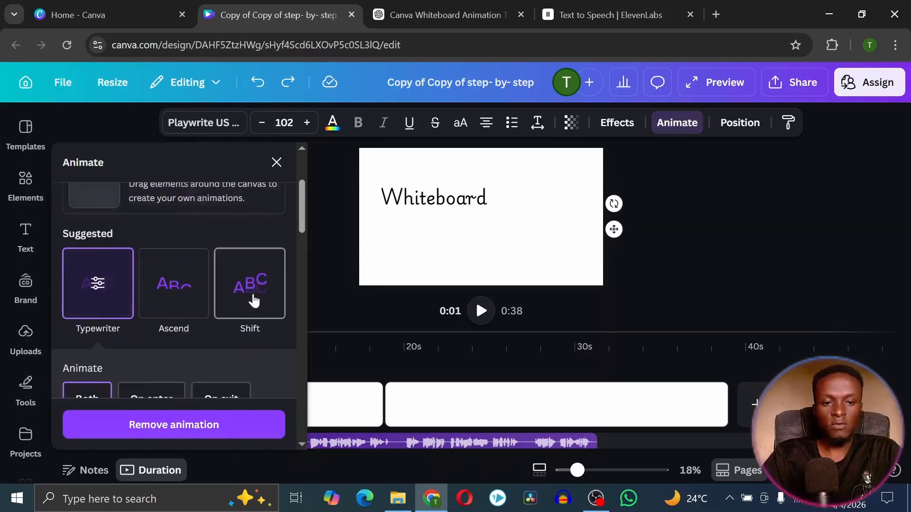
scroll(180, 252, "down", 3)
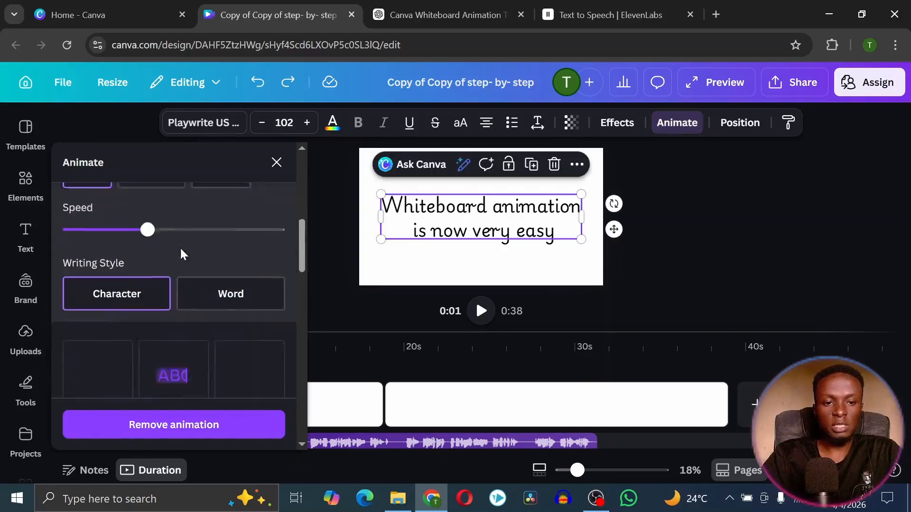
scroll(119, 264, "up", 3)
scroll(119, 263, "up", 2)
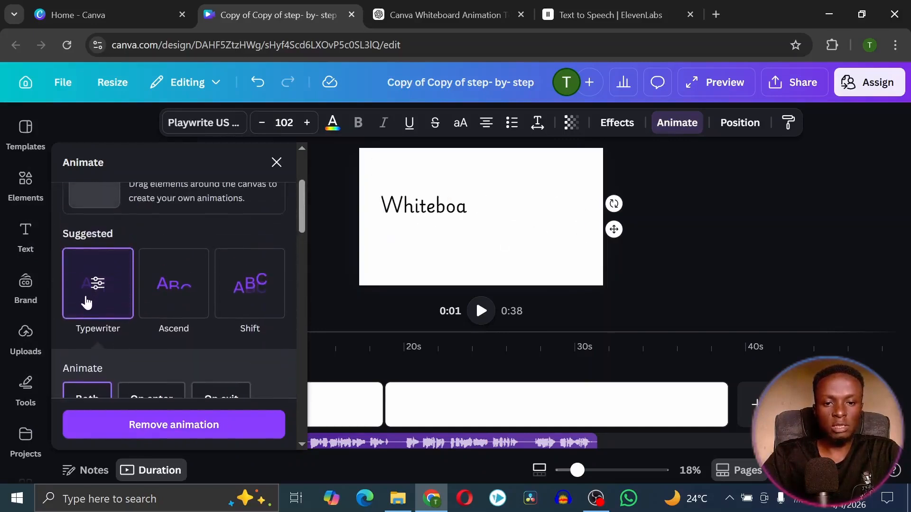
scroll(85, 301, "down", 5)
left_click_drag(169, 244, 151, 265)
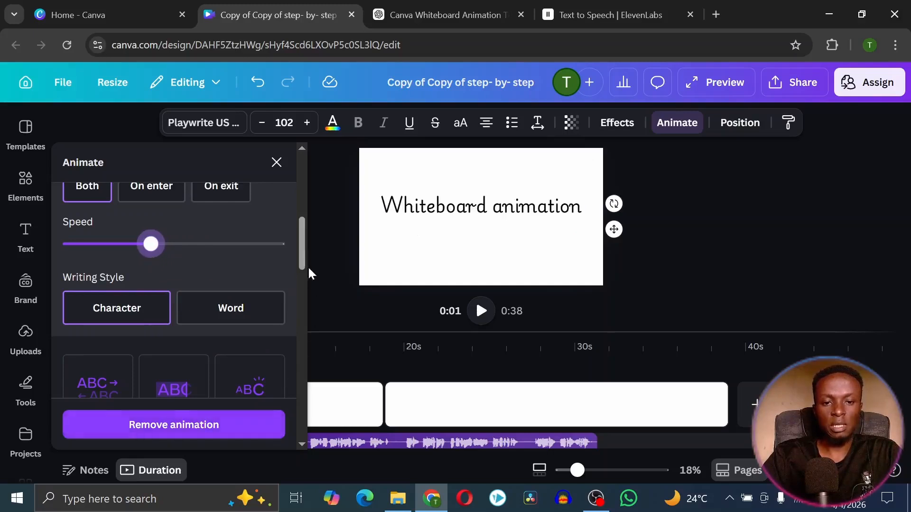
left_click(330, 255)
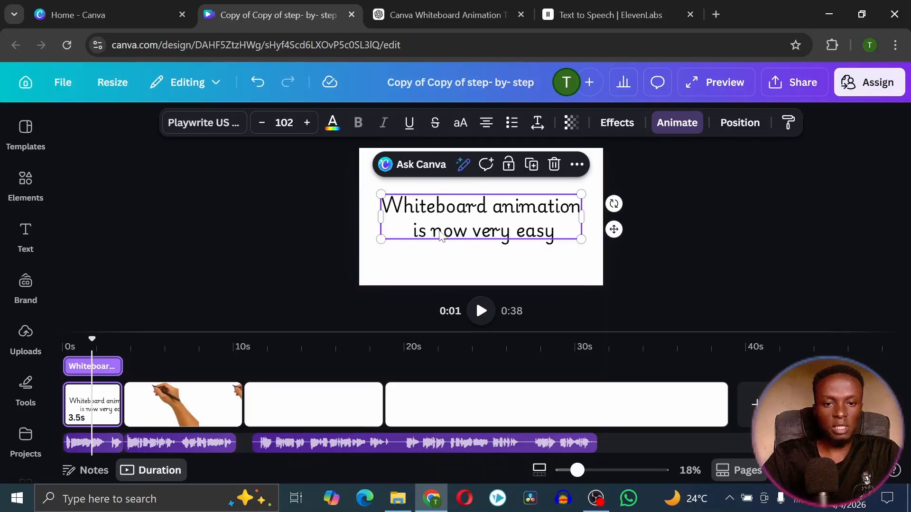
Add a hand-holding-pen graphic at the start of the text and create a custom zigzag animation path following both text lines
left_click(26, 183)
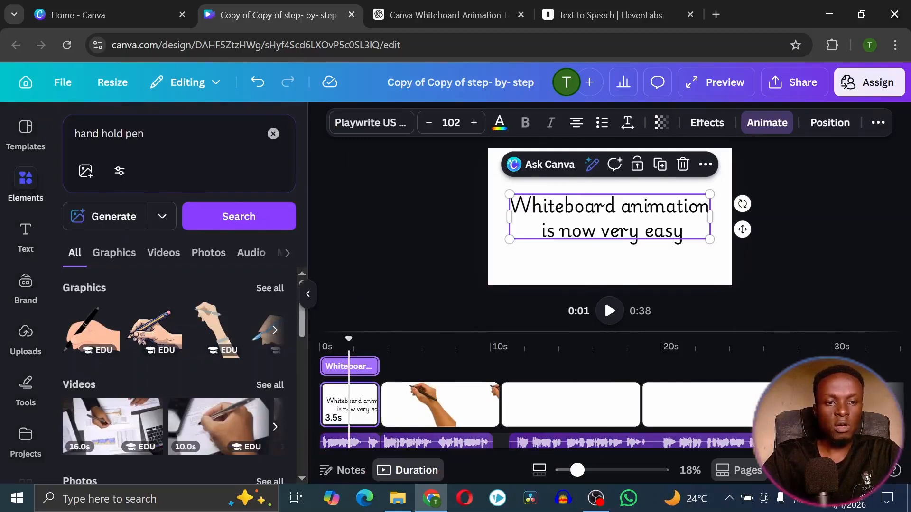
left_click(270, 289)
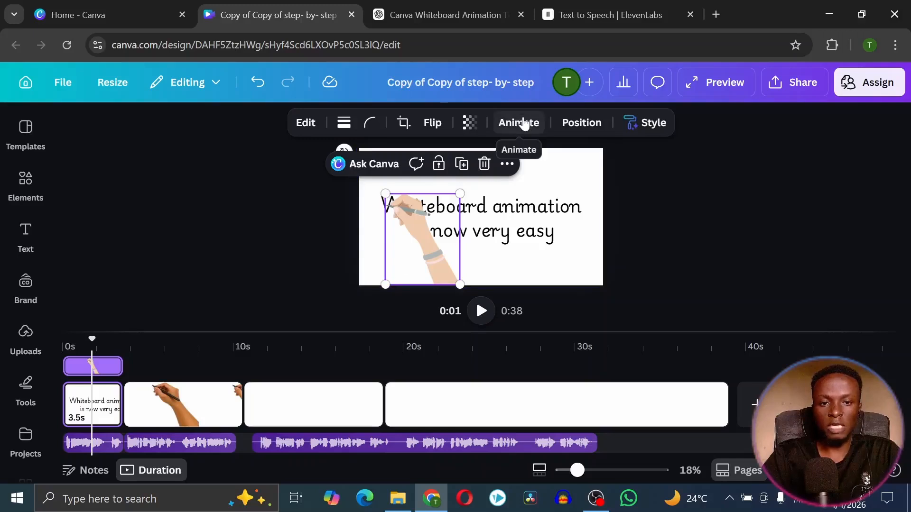
left_click(520, 123)
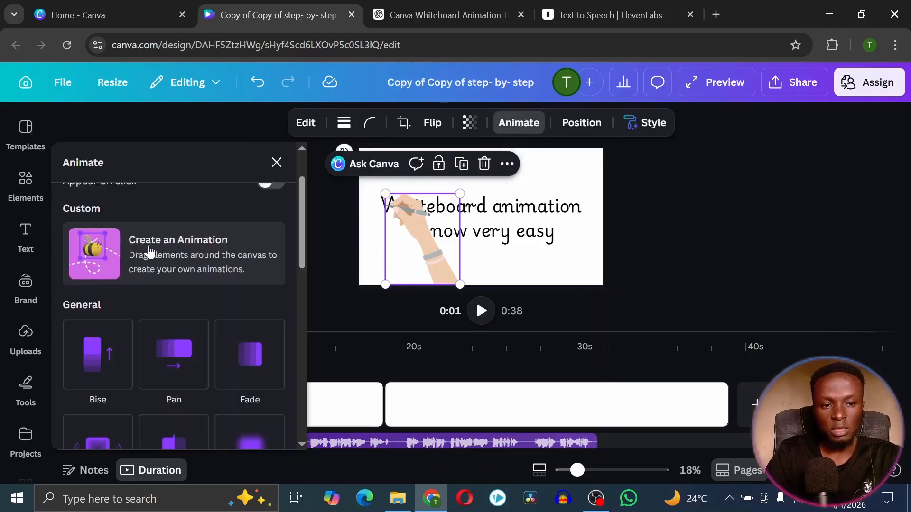
left_click(147, 258)
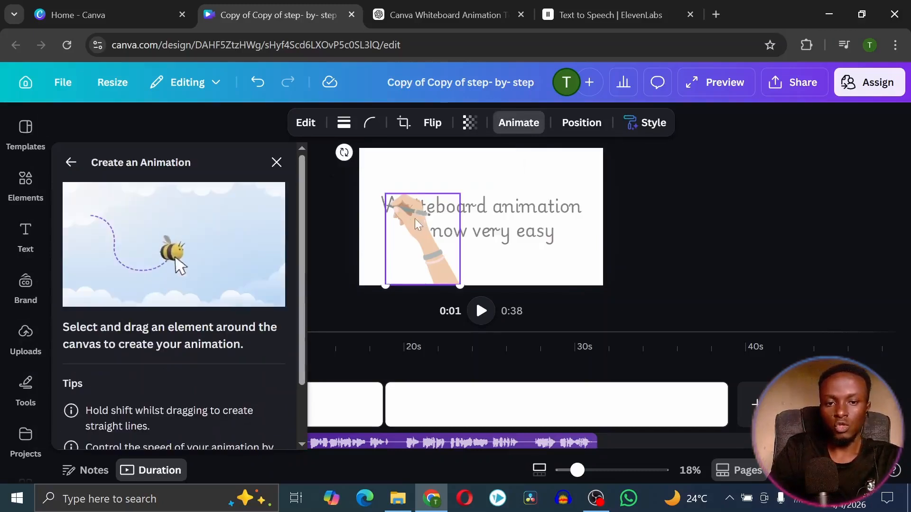
mouse_move(412, 218)
left_mouse_down()
mouse_move(419, 202)
mouse_move(594, 211)
mouse_move(591, 242)
mouse_move(462, 267)
left_mouse_up()
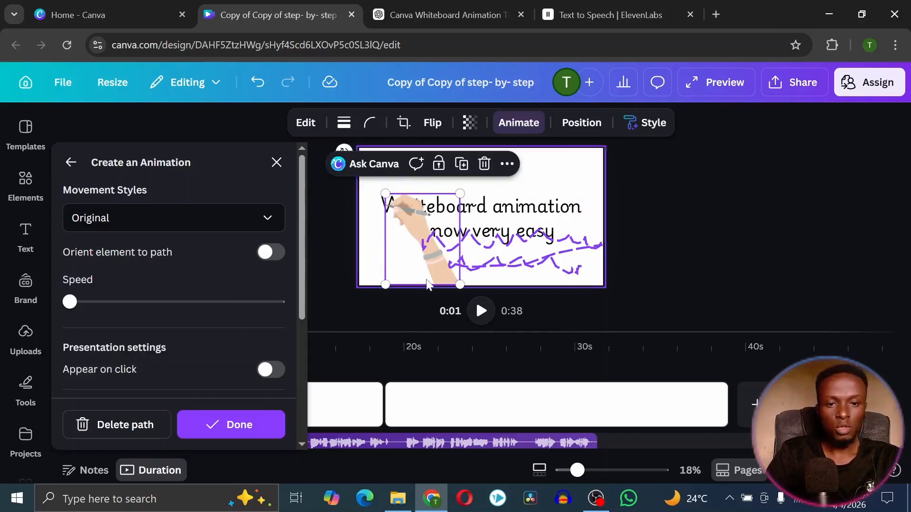
scroll(107, 286, "down", 1)
scroll(107, 288, "up", 1)
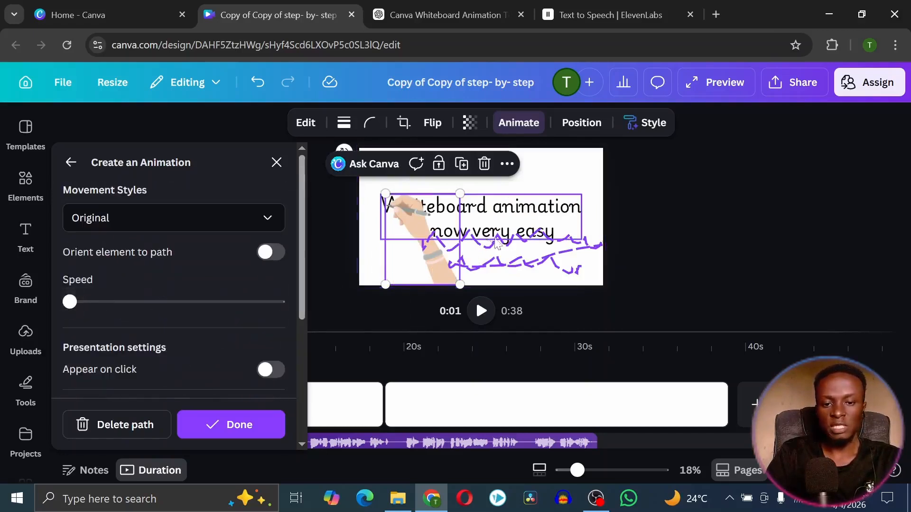
left_click(237, 430)
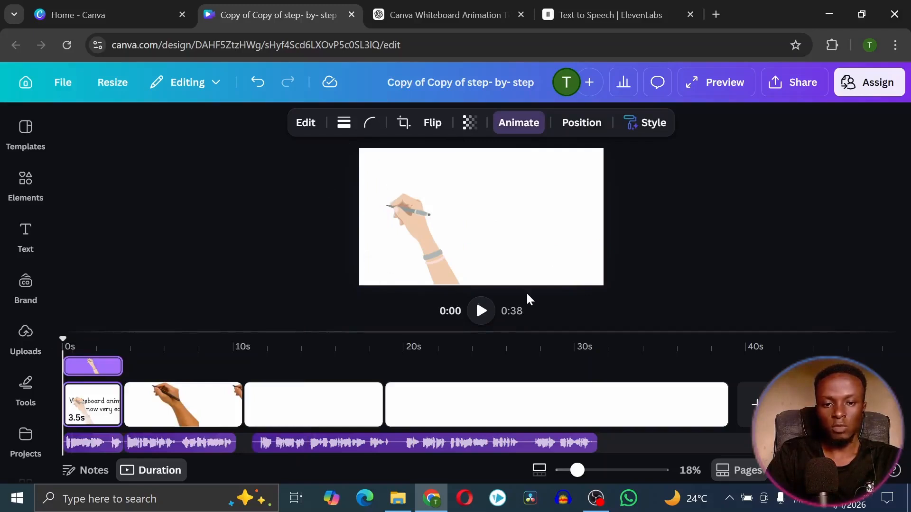
Play back the first page and slightly increase the speed of the hand's custom animation path
left_click(481, 312)
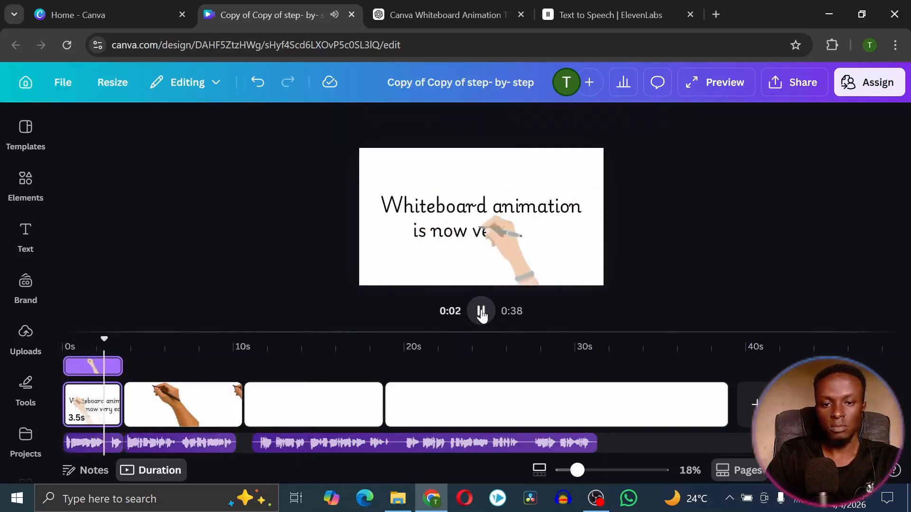
left_click(136, 404)
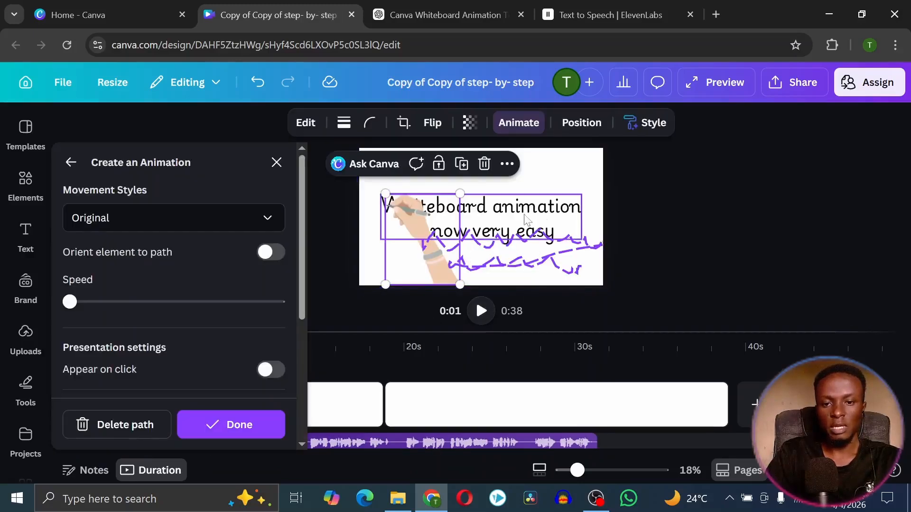
left_click_drag(75, 306, 82, 304)
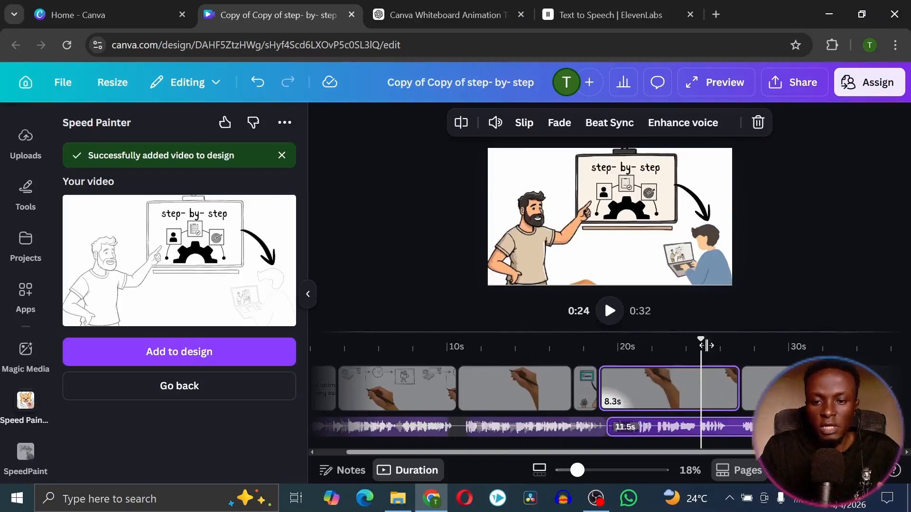
Trim the step-by-step hand-drawing page to 6.4s in line with the voiceover, and move the playhead onto the final blank page
left_click_drag(701, 343, 692, 343)
mouse_move(683, 342)
left_mouse_down()
mouse_move(715, 342)
mouse_move(707, 343)
left_mouse_up()
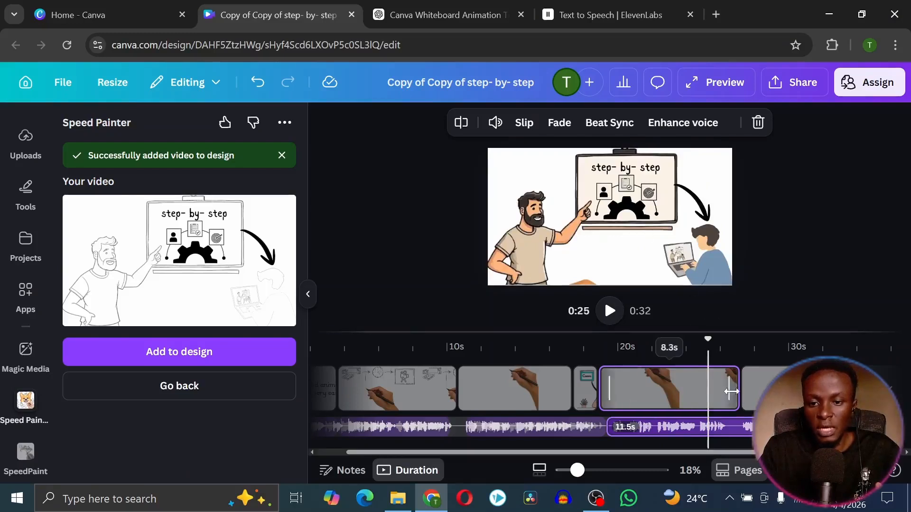
left_click_drag(729, 390, 697, 390)
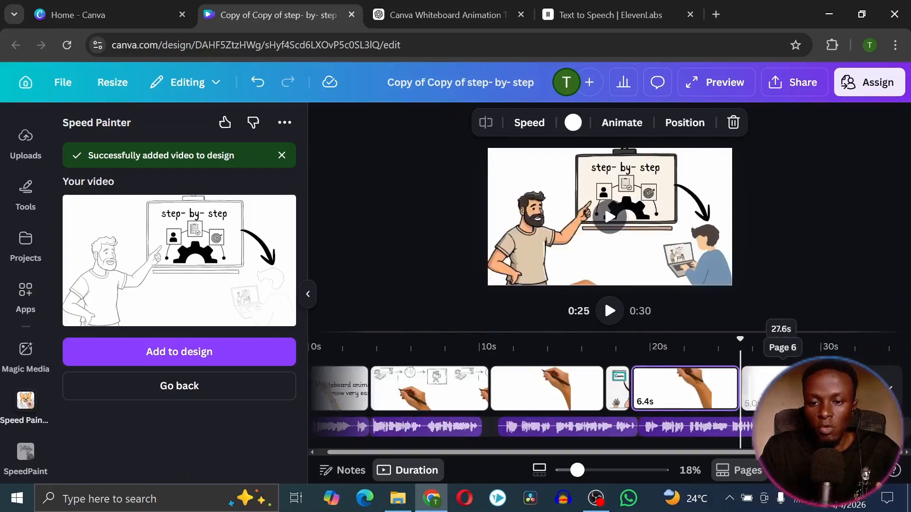
left_click(742, 340)
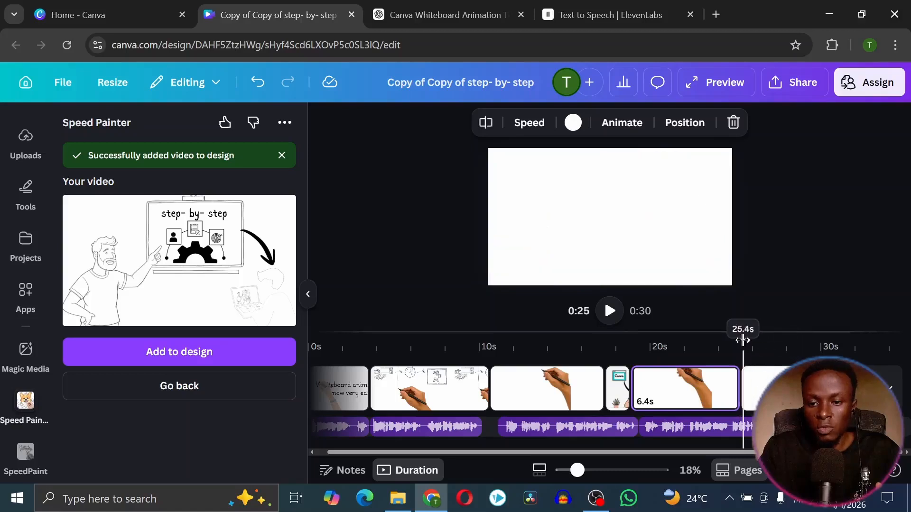
left_click_drag(756, 341, 759, 341)
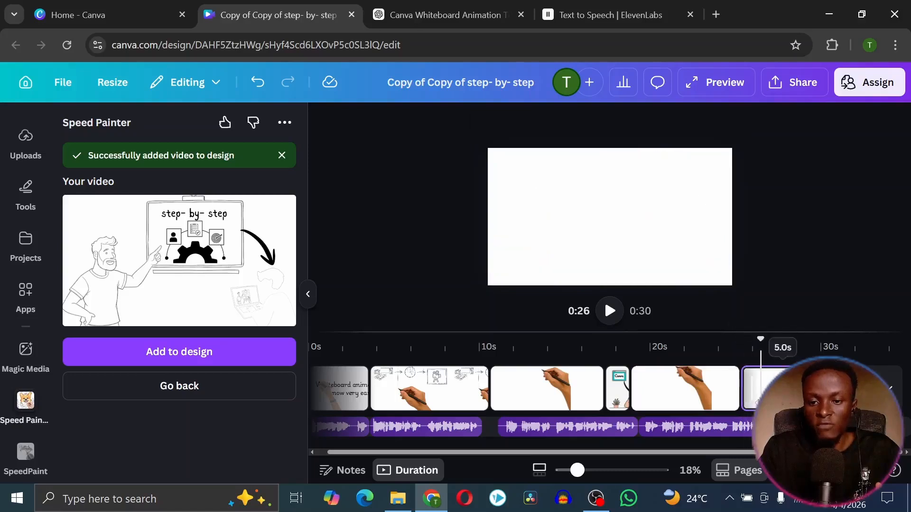
Split the blank final page at the playhead and fill the resulting 1.1s page with the uploaded full-colour step-by-step image
right_click(757, 388)
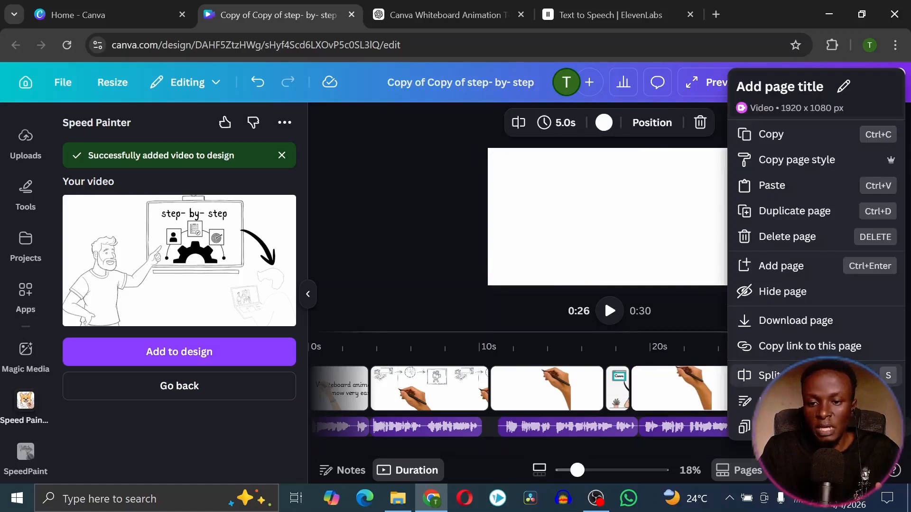
left_click(759, 376)
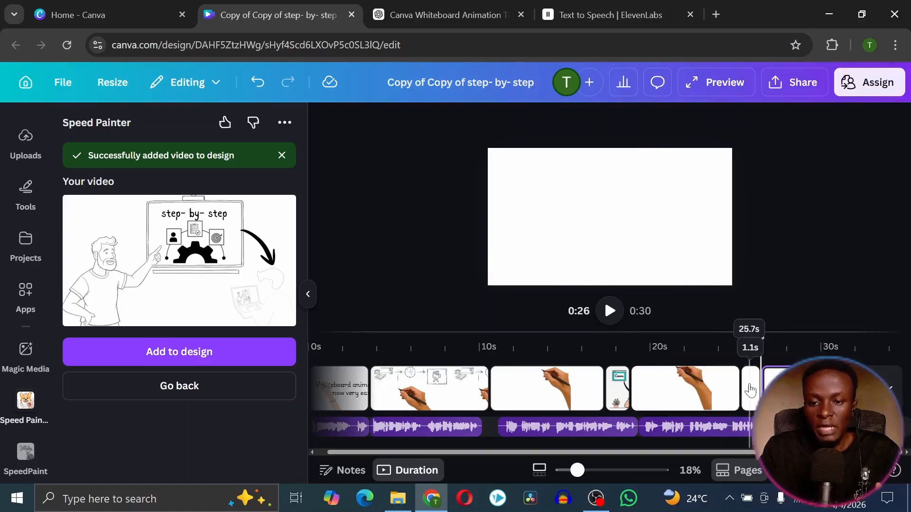
left_click(750, 388)
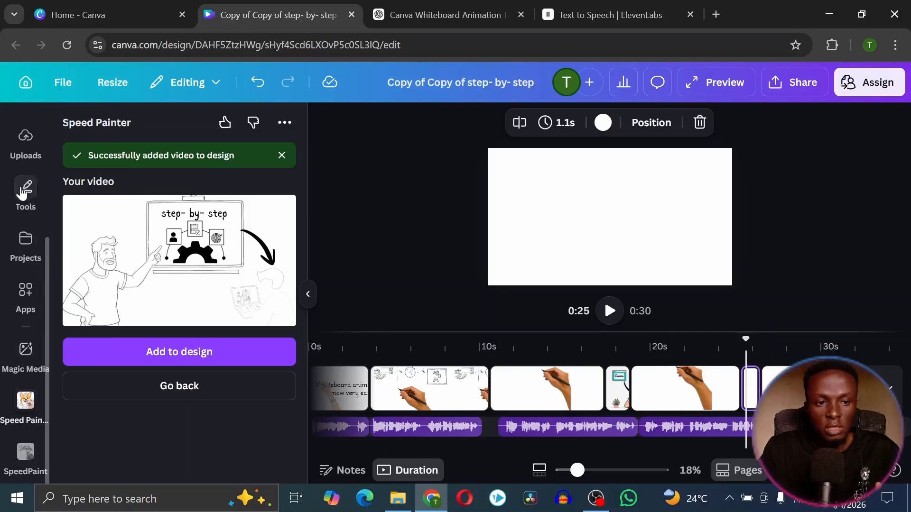
scroll(27, 265, "up", 5)
left_click(26, 337)
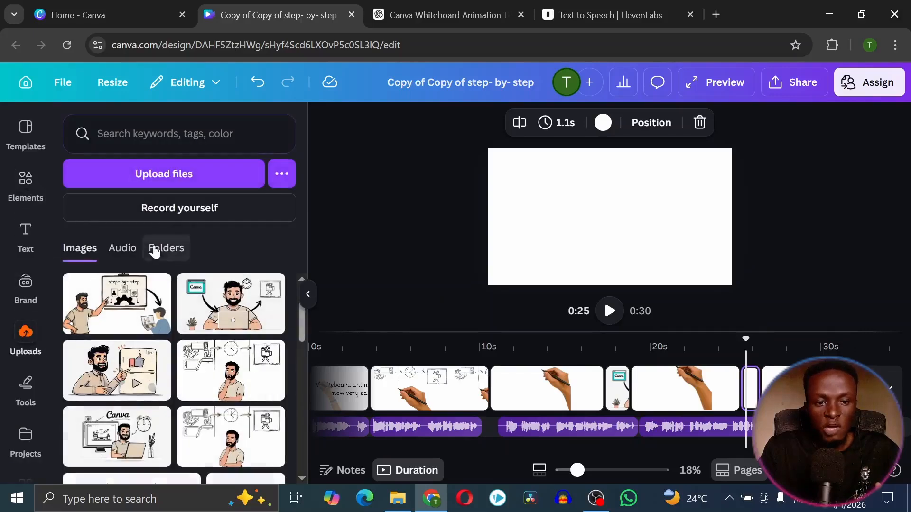
left_click(112, 316)
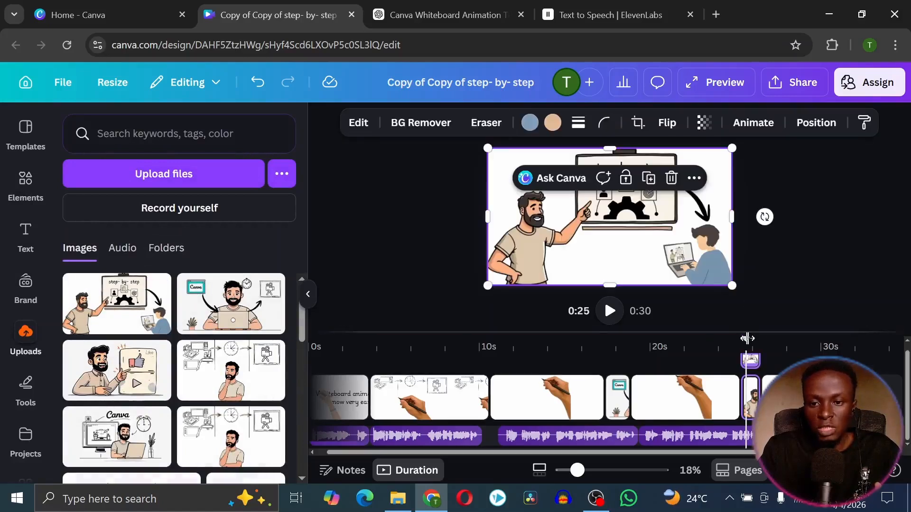
mouse_move(746, 339)
left_mouse_down()
mouse_move(694, 339)
mouse_move(753, 345)
left_mouse_up()
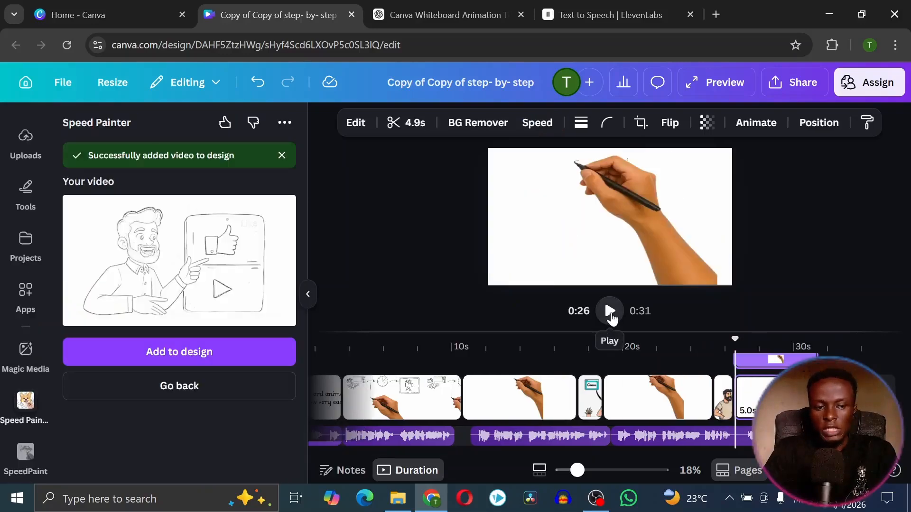
Play back the video and add a Slide transition after each of the first two pages, setting the first to 0.3 seconds
left_click(610, 313)
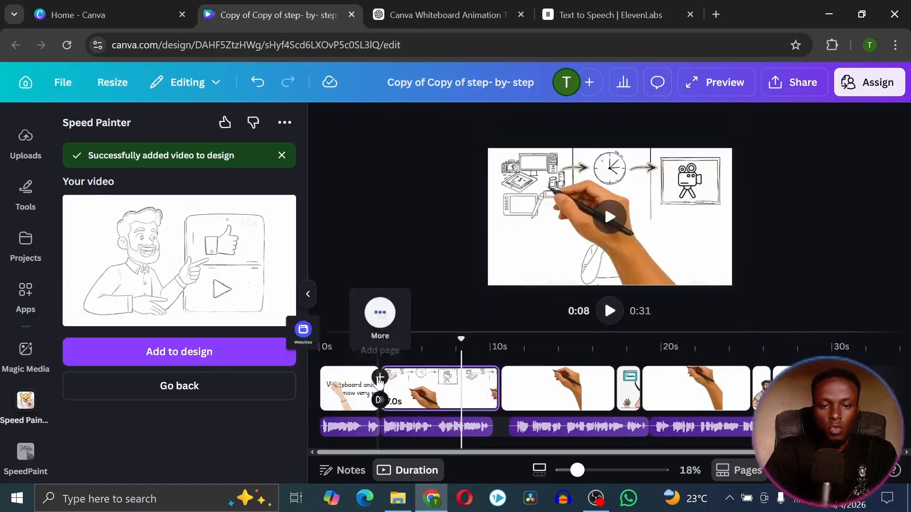
mouse_move(380, 406)
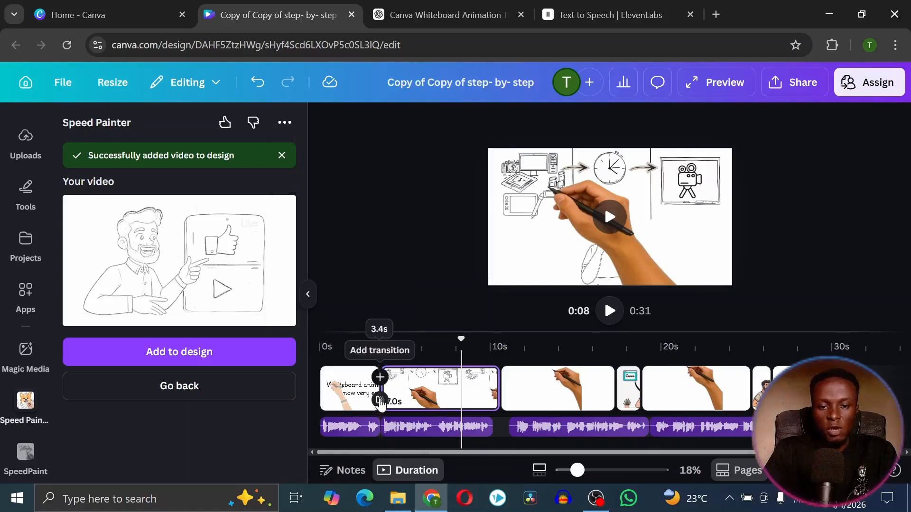
left_click(380, 401)
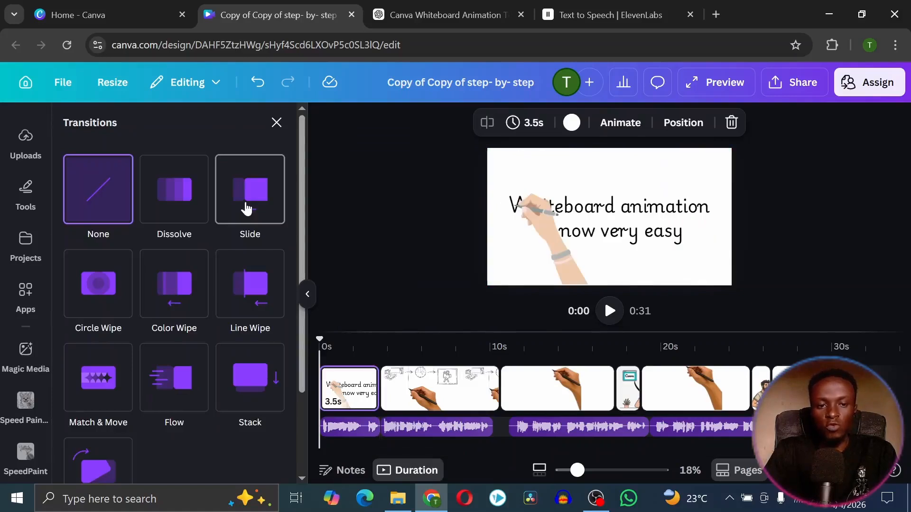
left_click(247, 208)
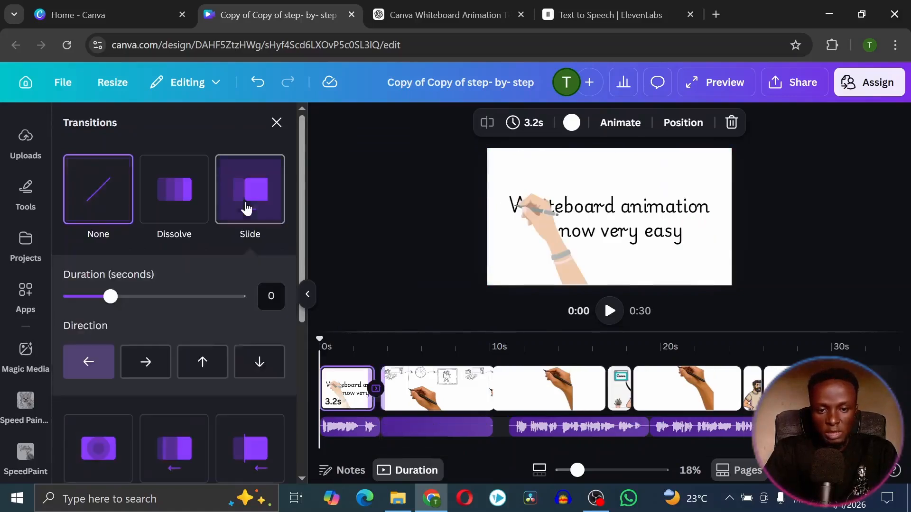
left_click_drag(109, 298, 91, 296)
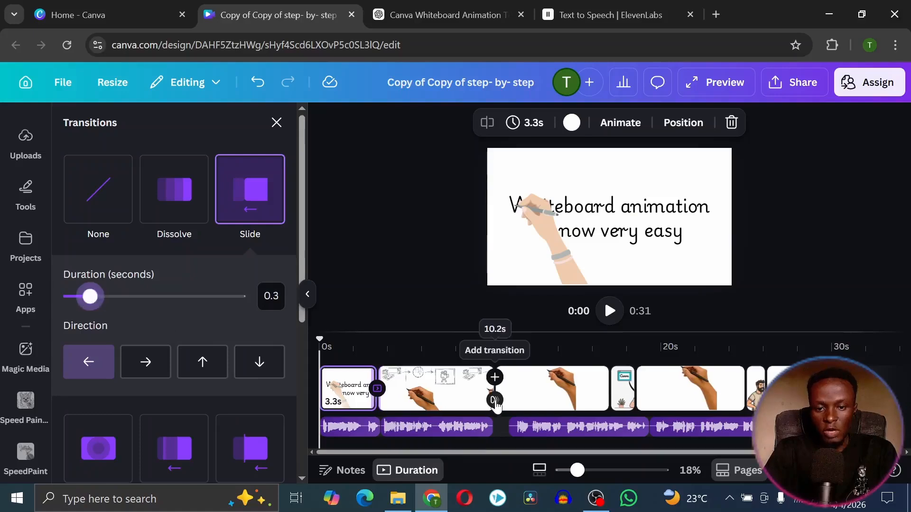
left_click(249, 195)
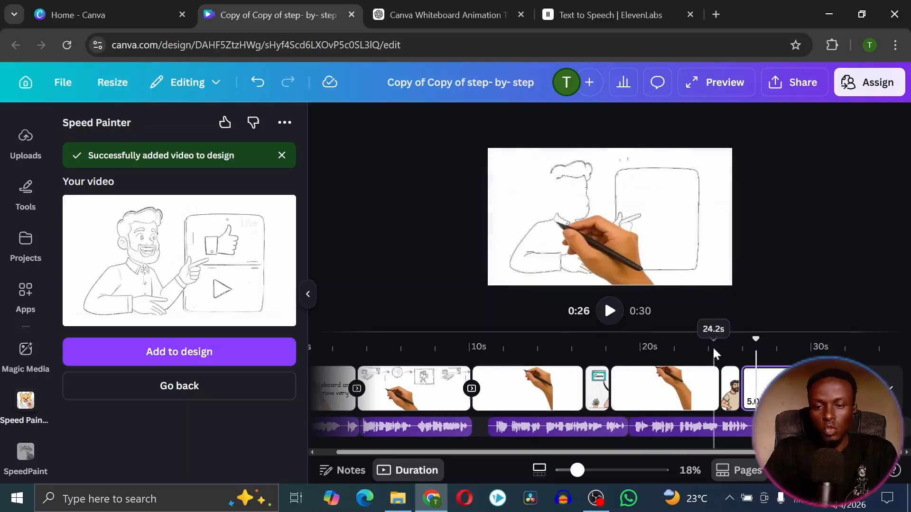
Add a Match & Move transition between the step-by-step drawing clip and its still image page, and return to the third page
left_click(699, 348)
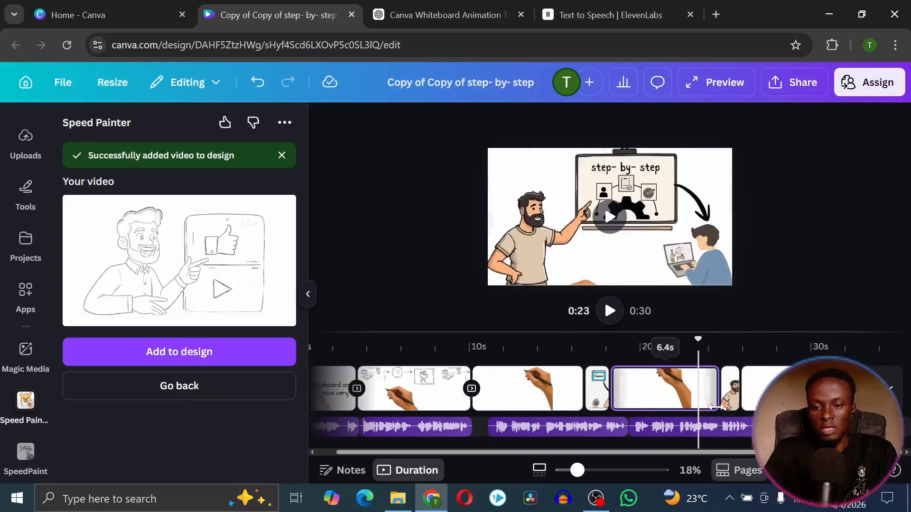
left_click(716, 406)
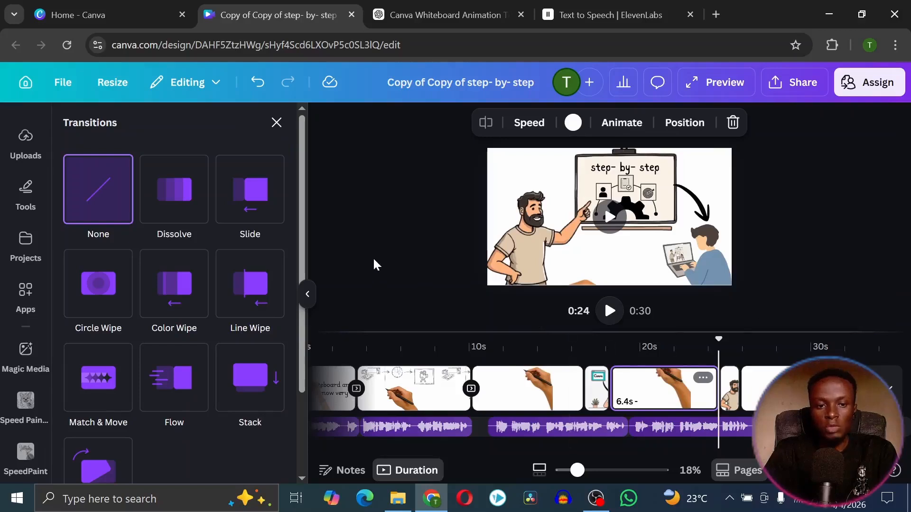
left_click(100, 391)
left_click(550, 394)
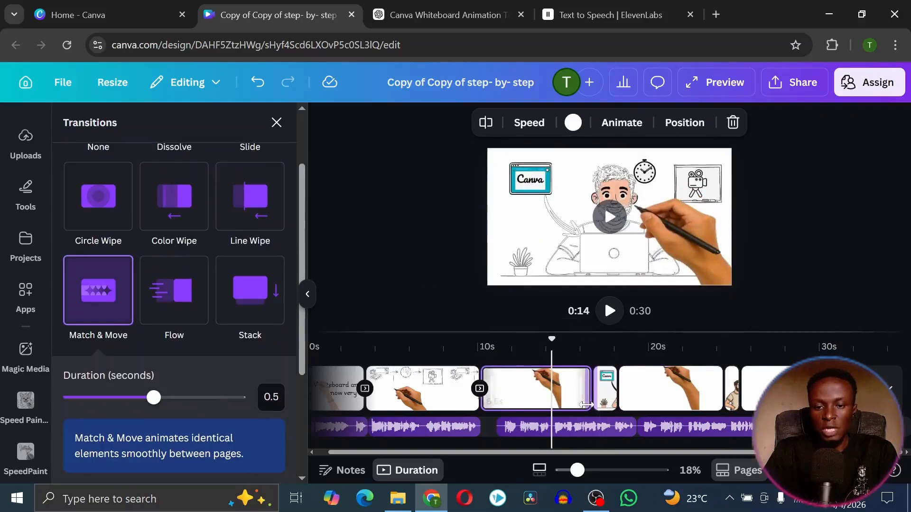
left_click(503, 436)
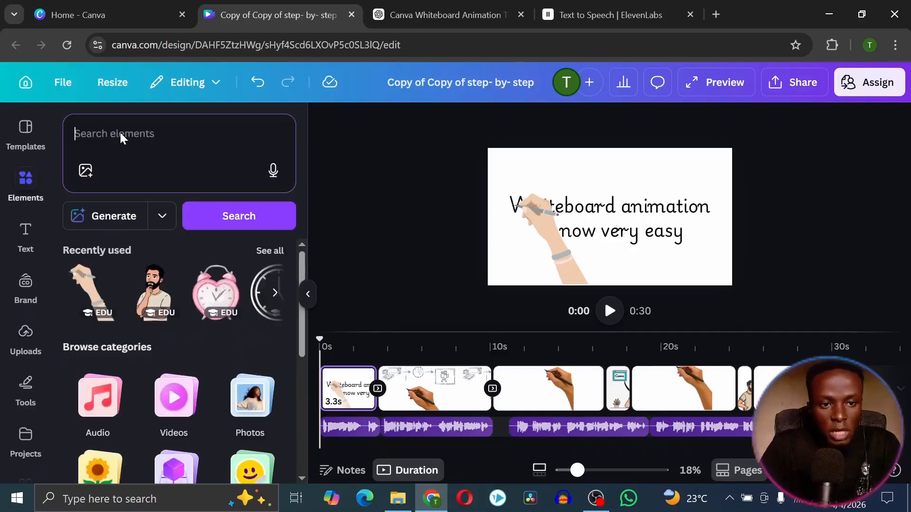
Search the elements for "whoosh" and place the PE Whoosh 32 sound effect under the transition between the first two pages
left_click(120, 133)
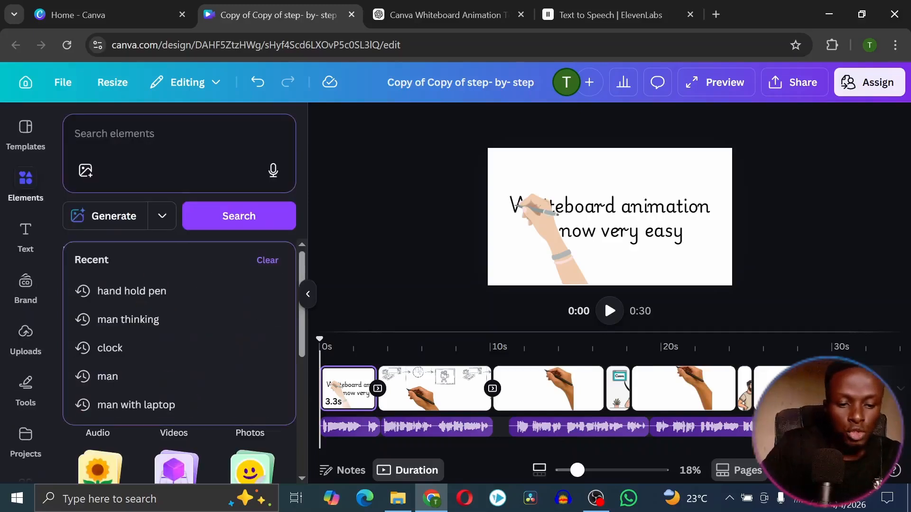
type("whoosh")
key("Return")
left_click(83, 358)
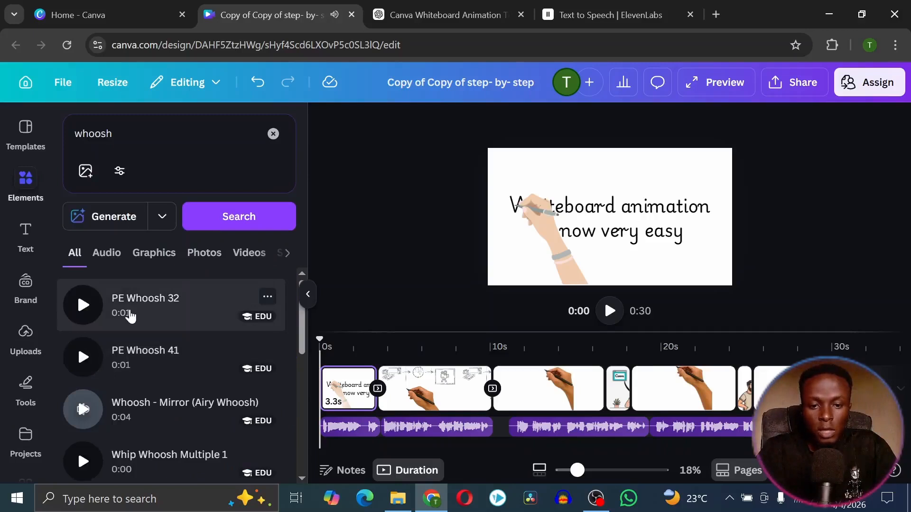
left_click_drag(131, 317, 377, 440)
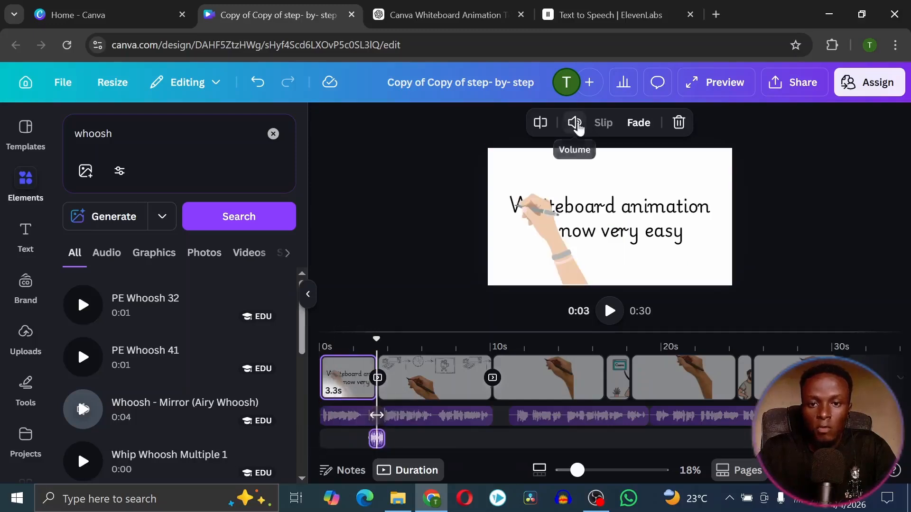
Lower the whoosh sound's volume to 21 and play back the first page through its transition
left_click(575, 125)
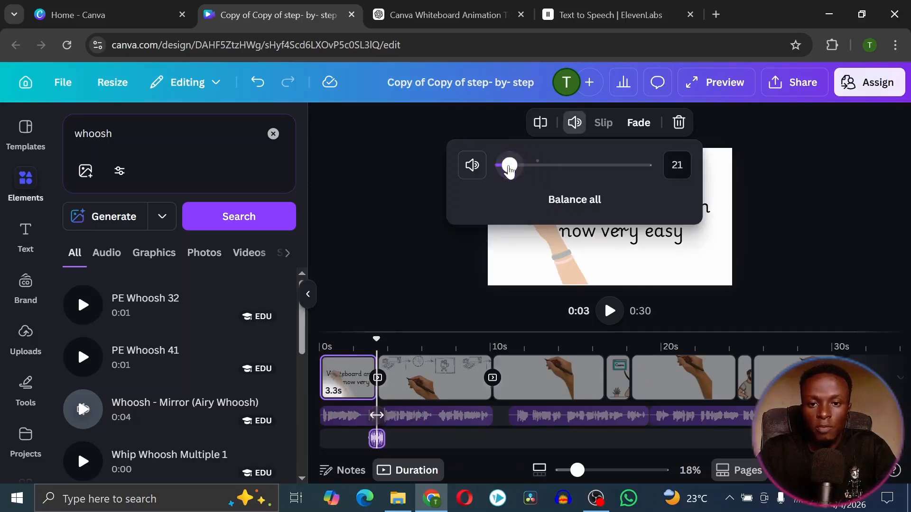
left_click(338, 344)
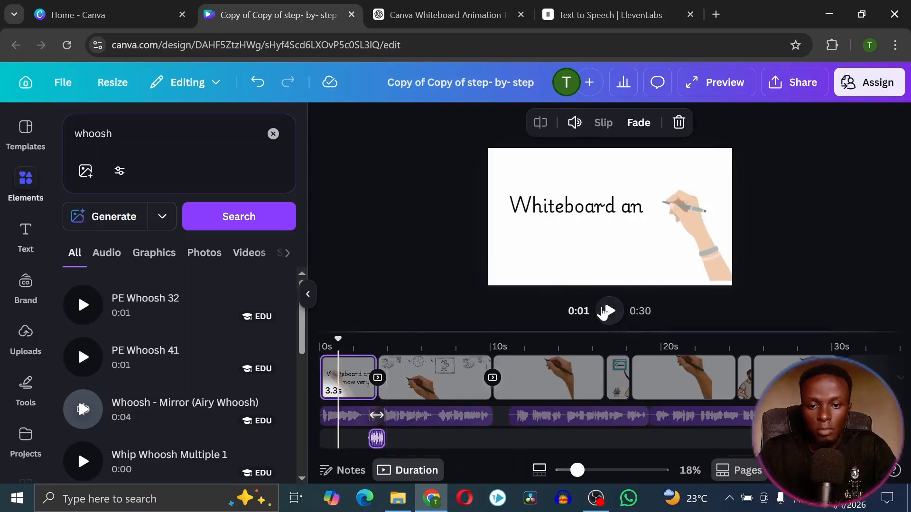
left_click(610, 311)
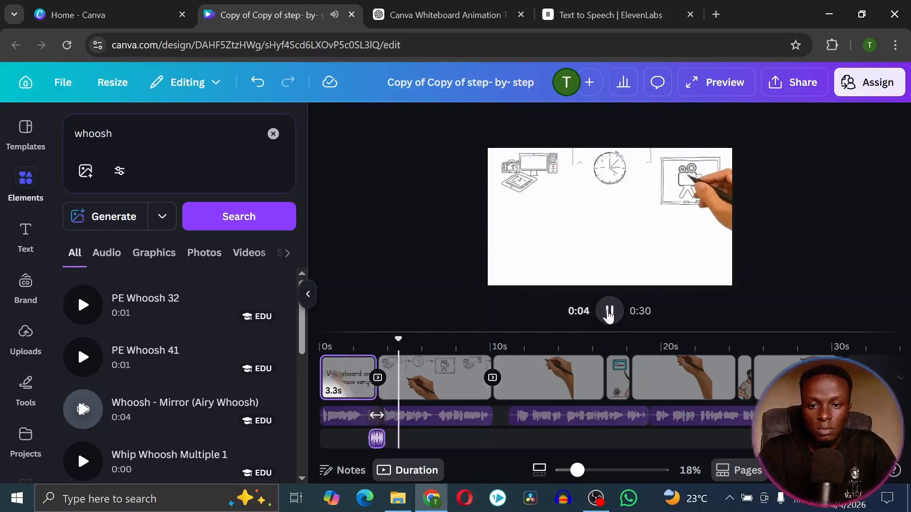
left_click(610, 312)
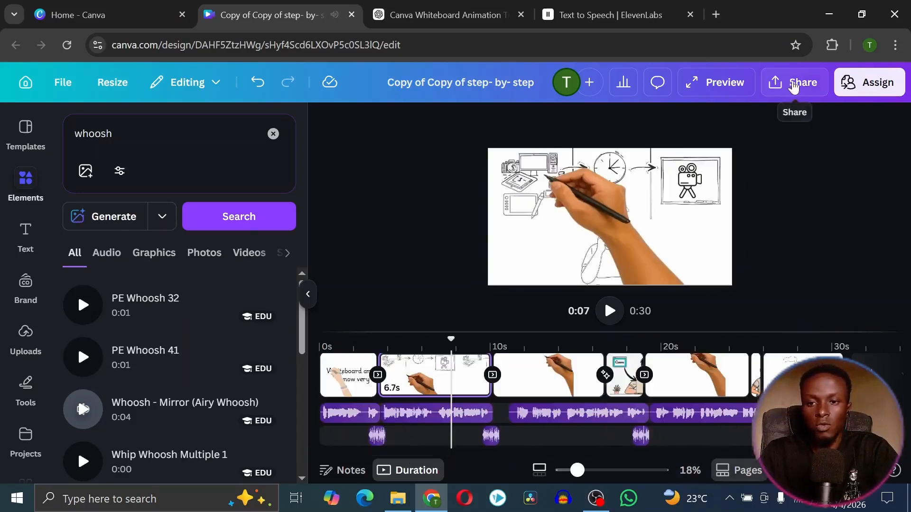
Download pages 1–7 of the design as a single MP4 video
left_click(802, 84)
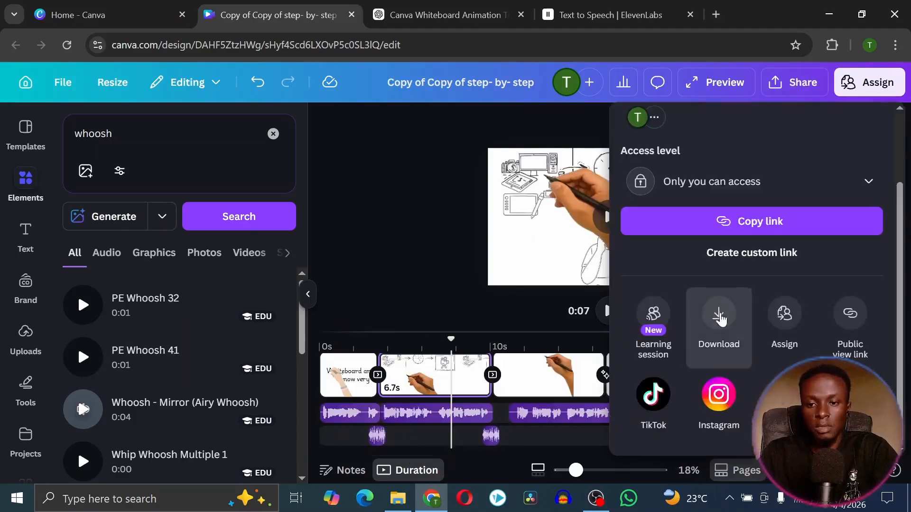
left_click(718, 323)
scroll(742, 281, "down", 3)
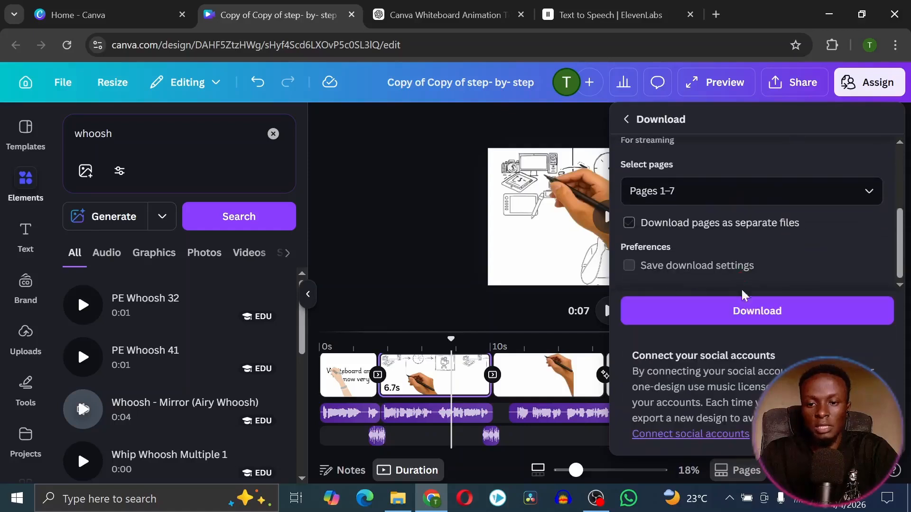
left_click(779, 316)
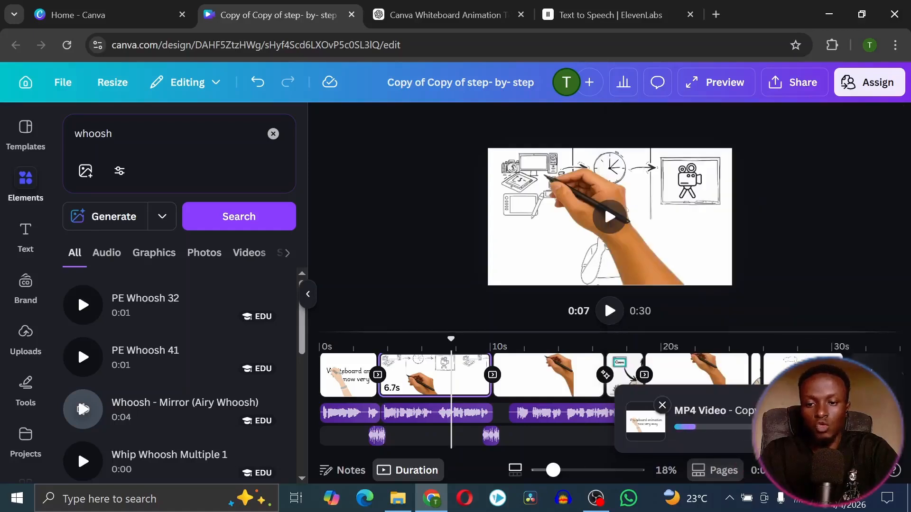